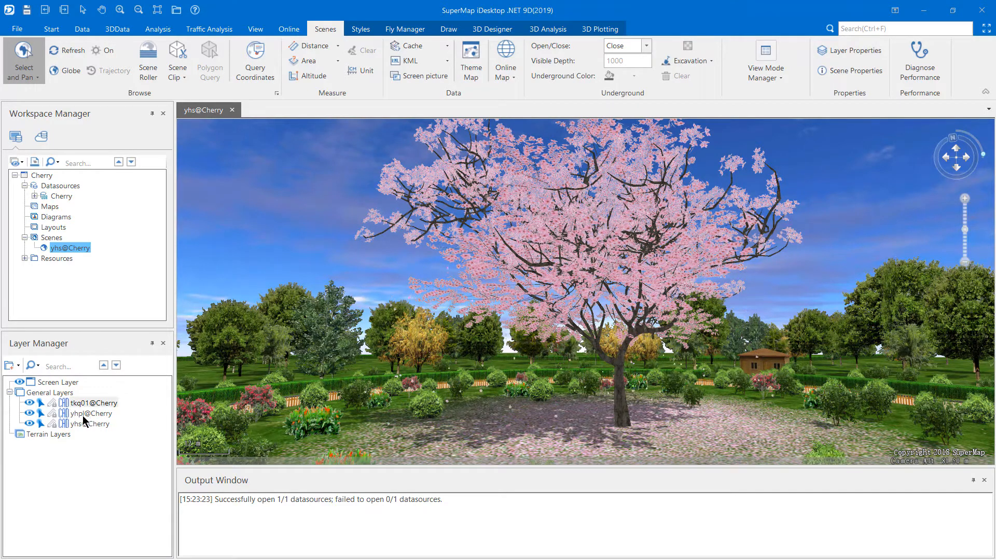
Hide the yhpl@Cherry layer in the scene
{"action": "left_click", "coordinate": [28, 414]}
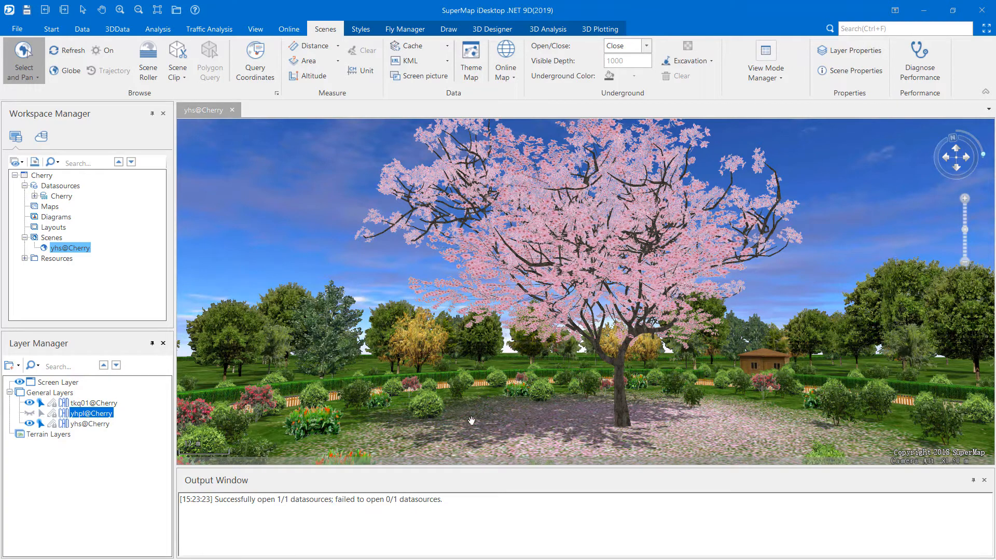
{"action": "left_click", "coordinate": [28, 414]}
{"action": "left_click", "coordinate": [29, 413]}
Create a new CAD dataset named Particle in the Cherry datasource
{"action": "right_click", "coordinate": [57, 197]}
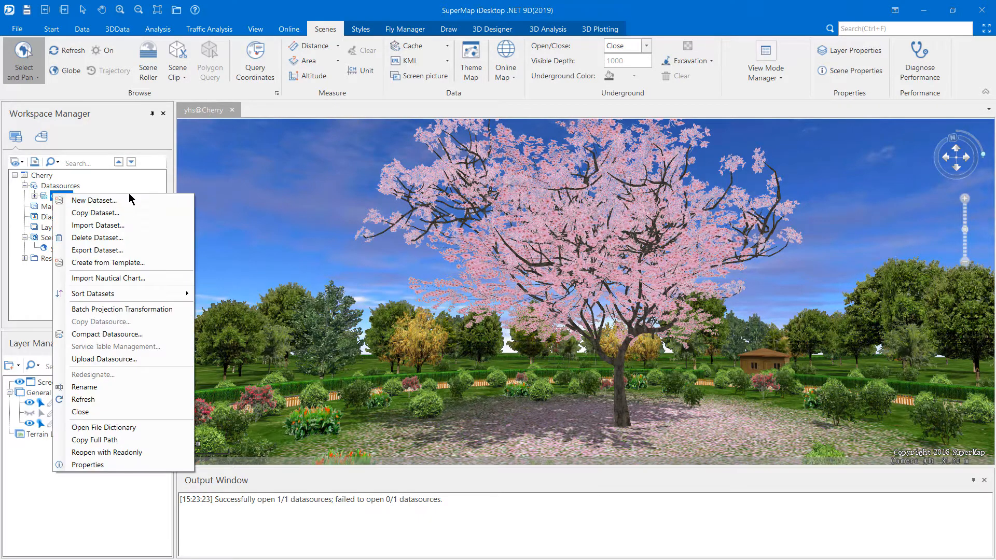
{"action": "left_click", "coordinate": [144, 203]}
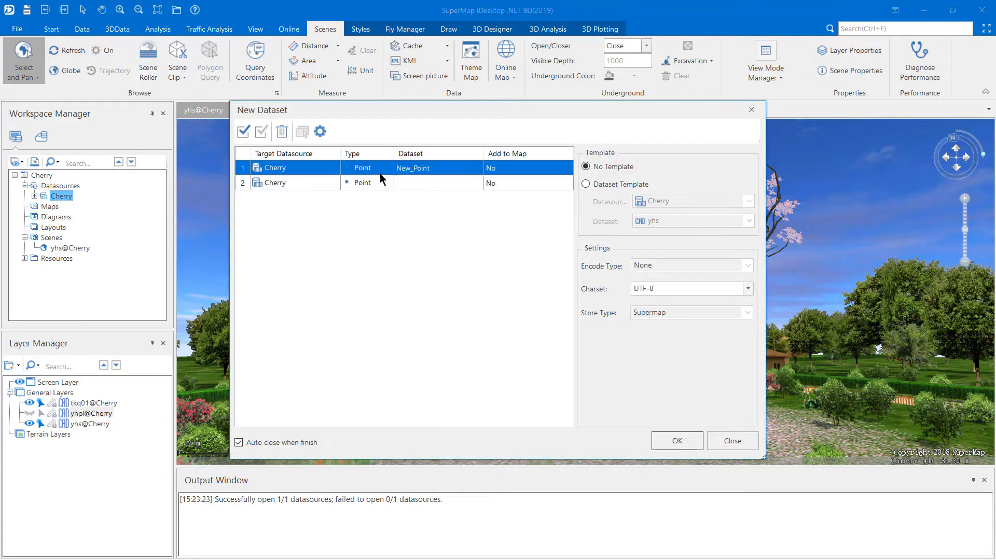
{"action": "left_click", "coordinate": [378, 172]}
{"action": "left_click", "coordinate": [362, 223]}
{"action": "left_click", "coordinate": [435, 168]}
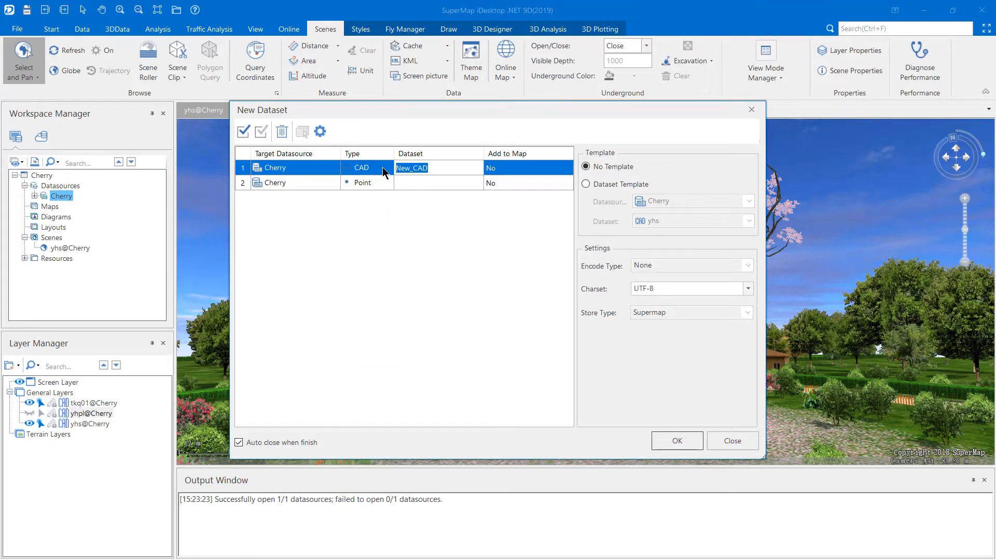
{"action": "type", "text": "Particle"}
{"action": "left_click", "coordinate": [673, 442]}
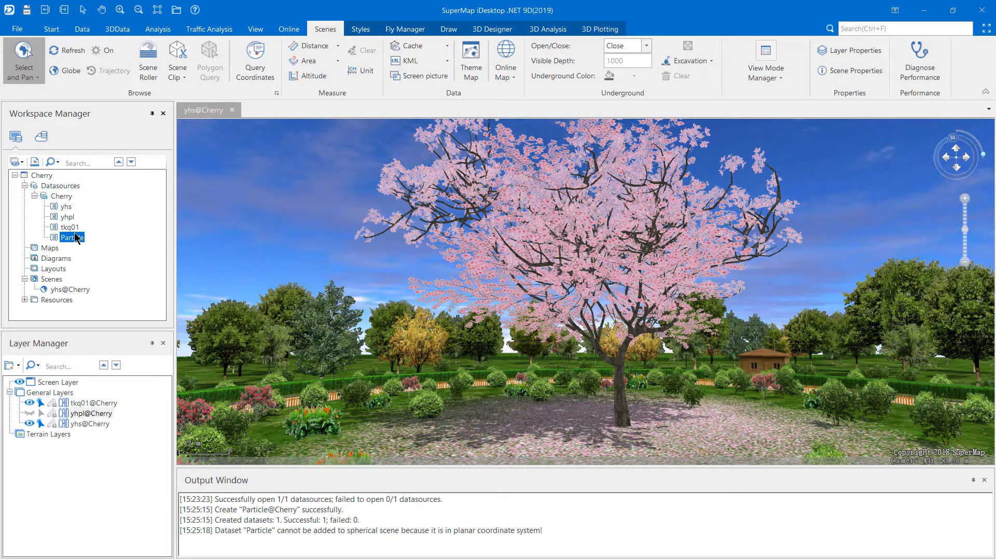
Copy the coordinate system of the yhs dataset to the Particle dataset
{"action": "right_click", "coordinate": [80, 241]}
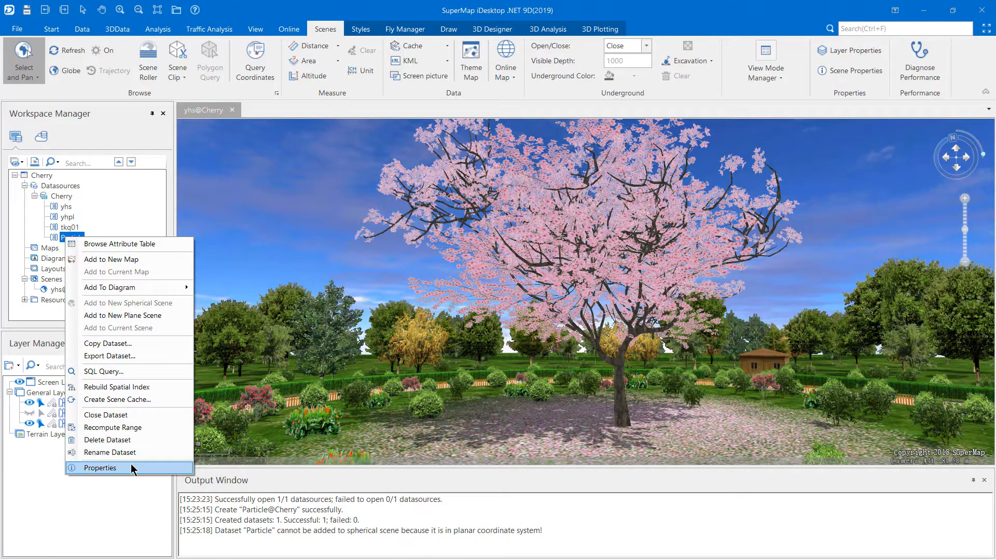
{"action": "left_click", "coordinate": [100, 467]}
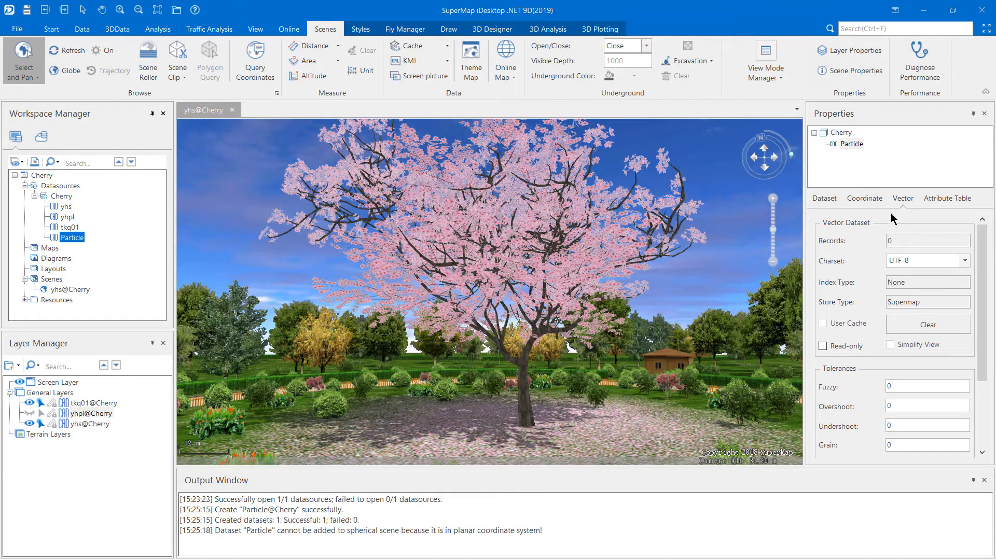
{"action": "left_click", "coordinate": [865, 199]}
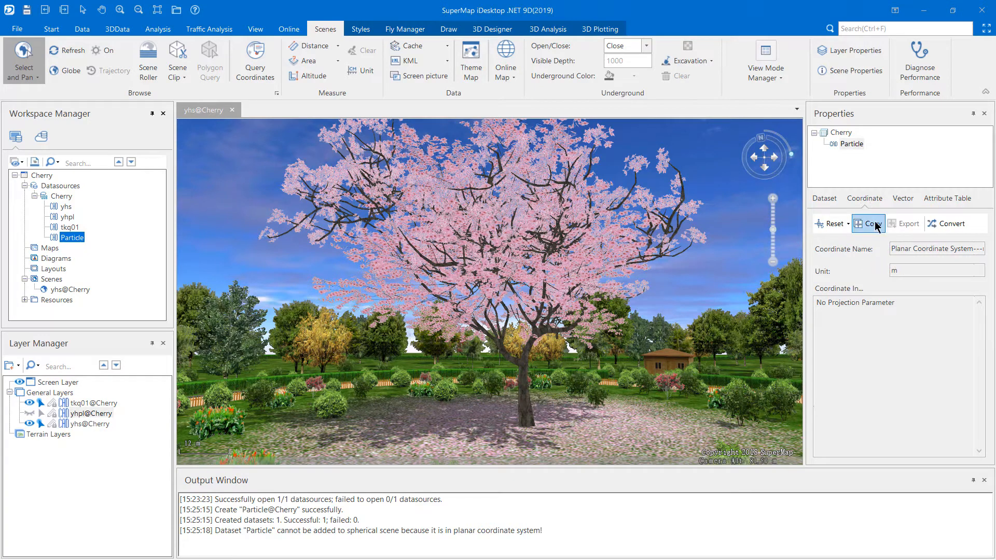
{"action": "left_click", "coordinate": [872, 223]}
{"action": "left_click", "coordinate": [399, 271]}
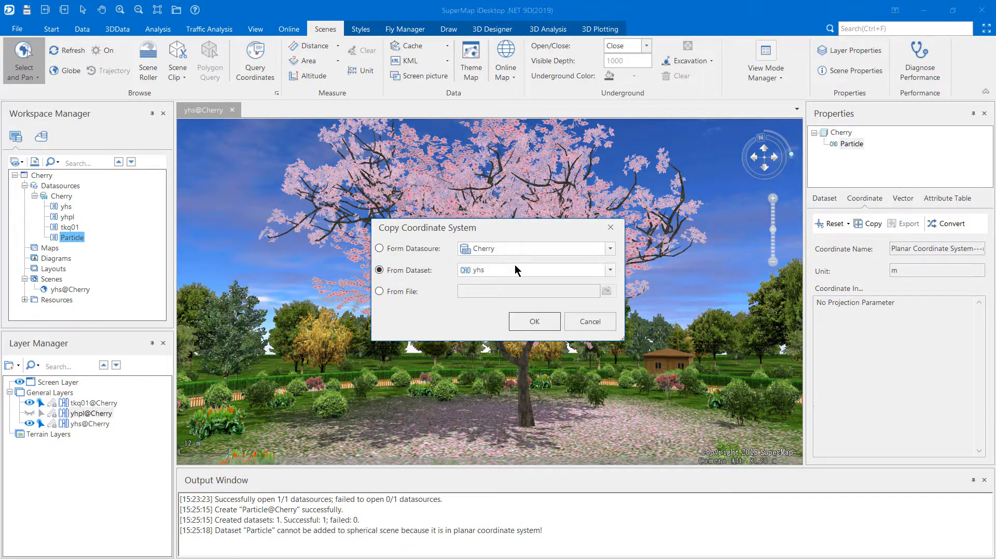
{"action": "left_click", "coordinate": [559, 276]}
{"action": "left_click", "coordinate": [559, 276]}
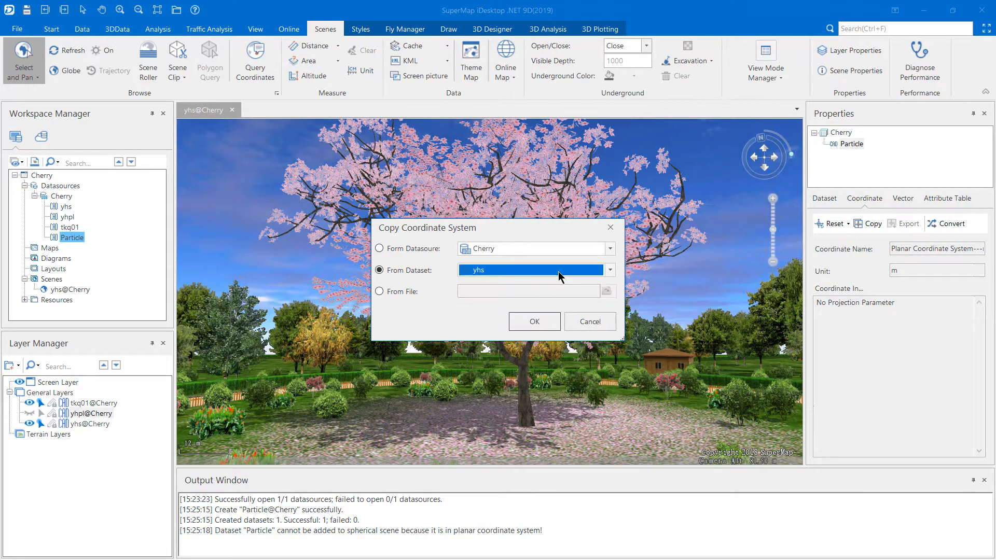
{"action": "left_click", "coordinate": [523, 320]}
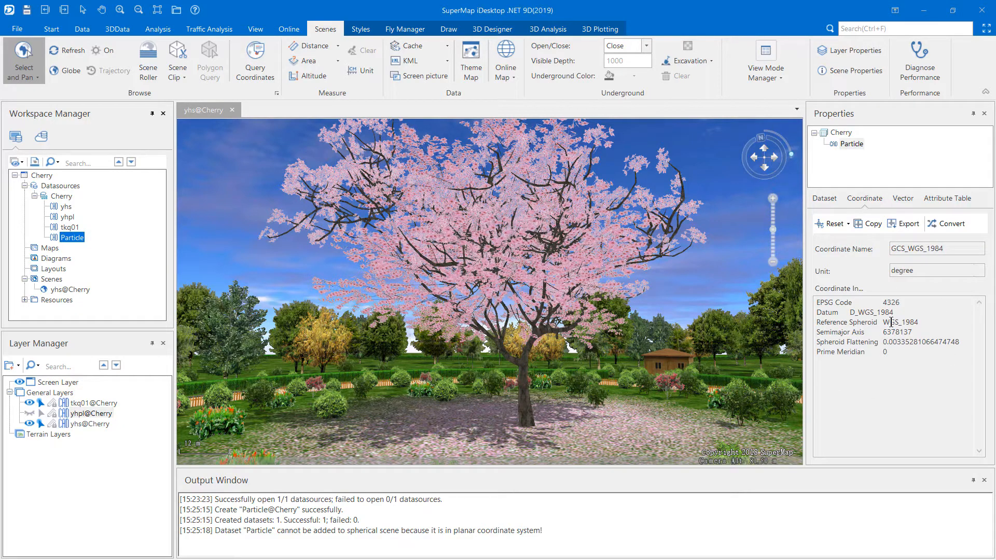
{"action": "left_click_drag", "start_coordinate": [886, 322], "coordinate": [922, 324]}
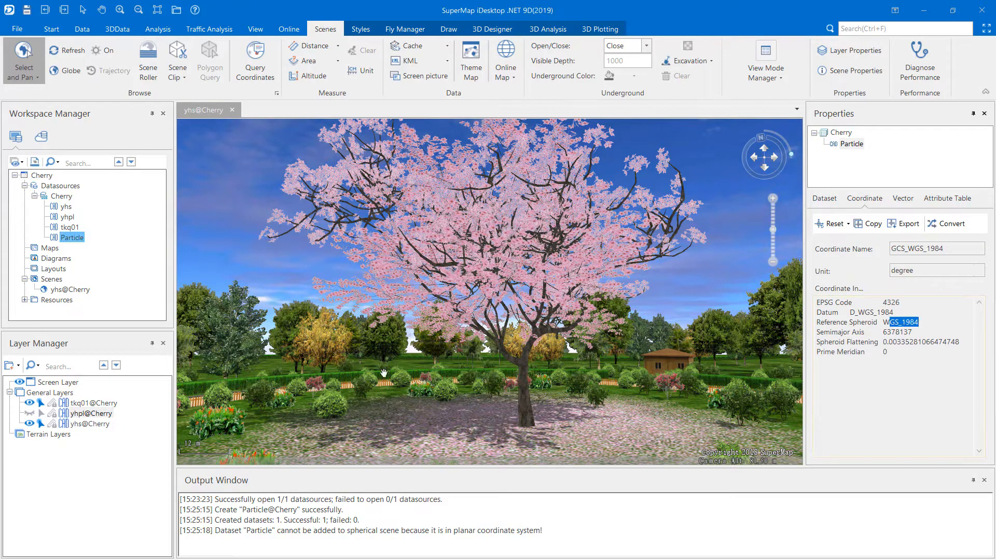
Add the Particle dataset to the general layers of the cherry scene
{"action": "left_click", "coordinate": [73, 240]}
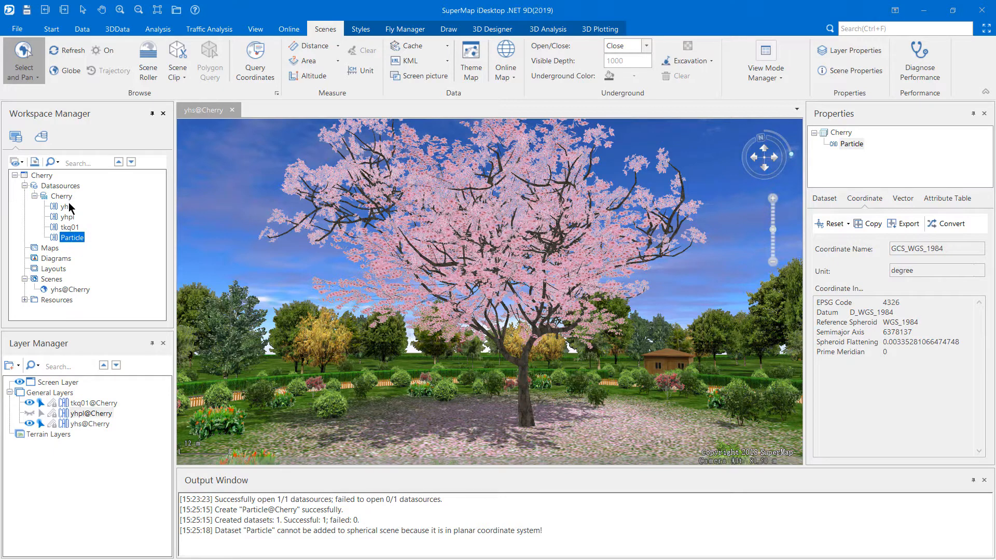
{"action": "left_click", "coordinate": [68, 229]}
{"action": "left_click", "coordinate": [69, 240]}
{"action": "left_click_drag", "start_coordinate": [66, 238], "coordinate": [78, 410]}
{"action": "left_click", "coordinate": [91, 404]}
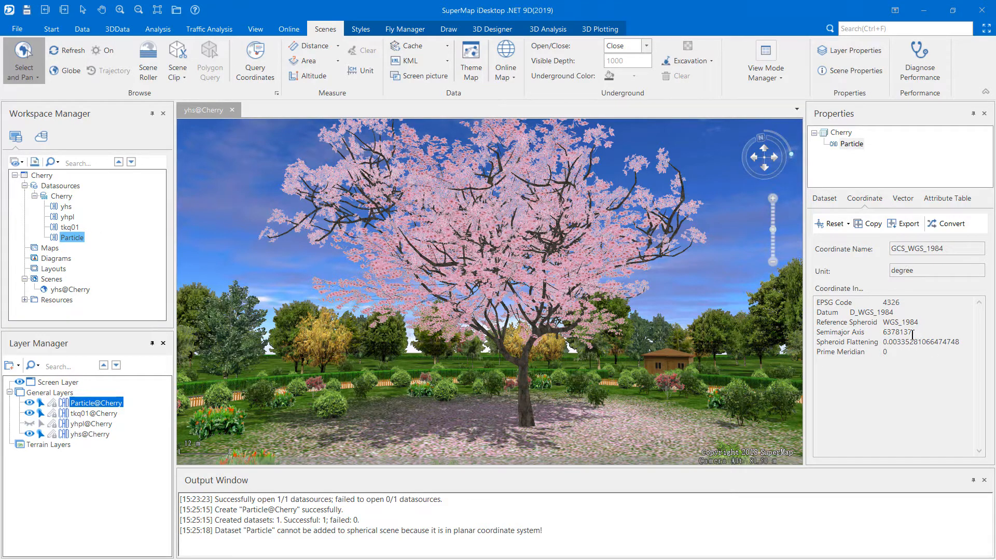
{"action": "double_click", "coordinate": [214, 529]}
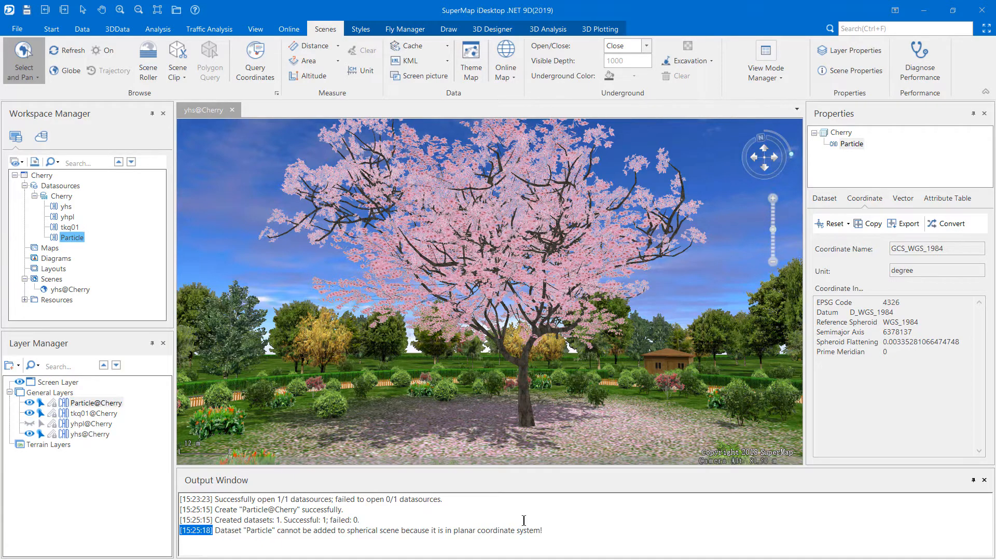
{"action": "left_click", "coordinate": [550, 530], "text": "shift"}
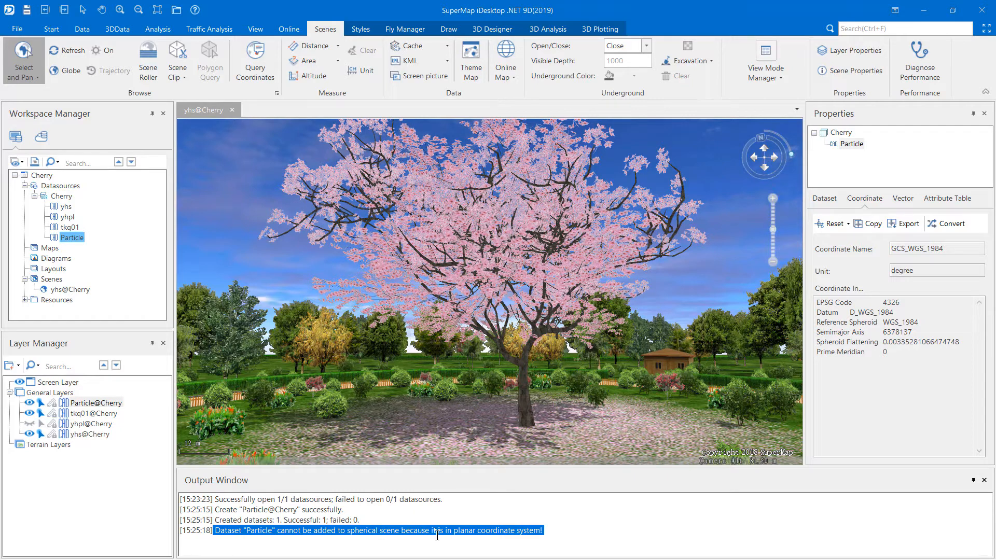
{"action": "left_click", "coordinate": [587, 537]}
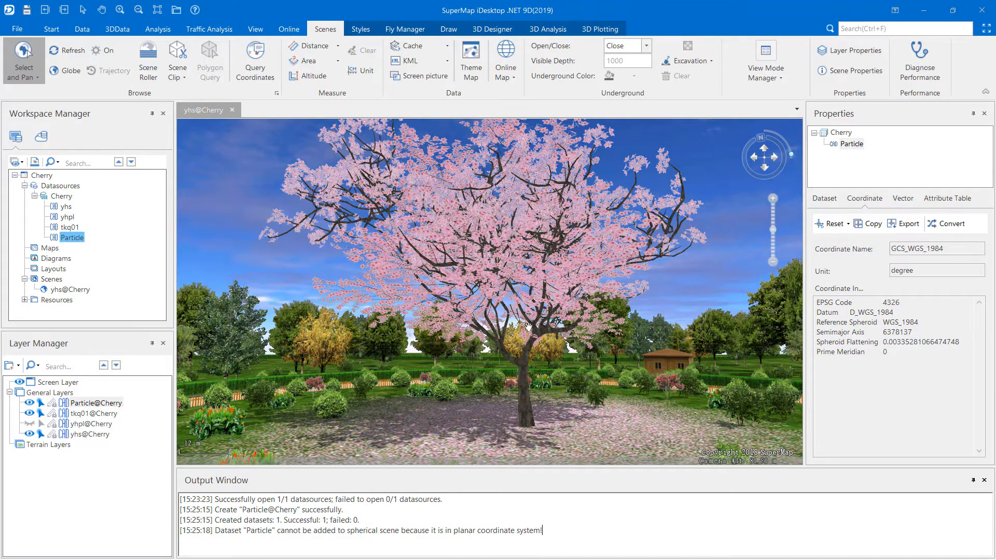
Place a Snow particle object on the Particle layer near the cherry tree
{"action": "left_click", "coordinate": [76, 237]}
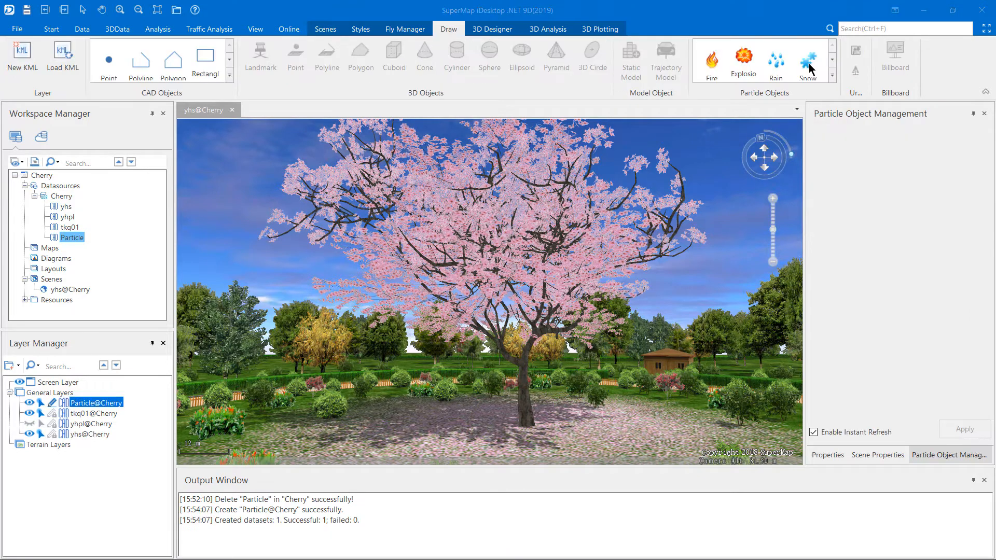
{"action": "left_click", "coordinate": [807, 61]}
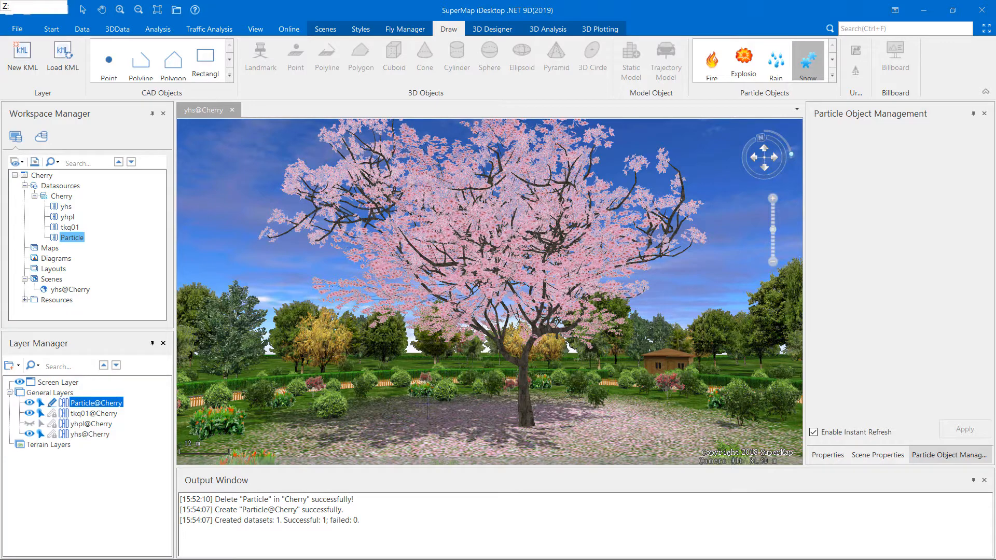
{"action": "scroll", "coordinate": [445, 384], "scroll_direction": "down", "scroll_amount": 5}
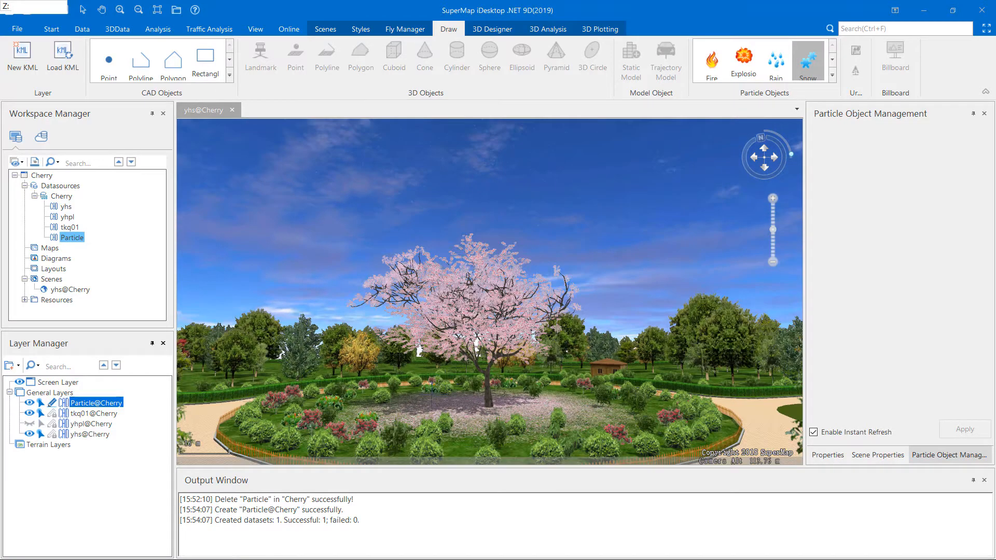
{"action": "scroll", "coordinate": [445, 331], "scroll_direction": "down", "scroll_amount": 4}
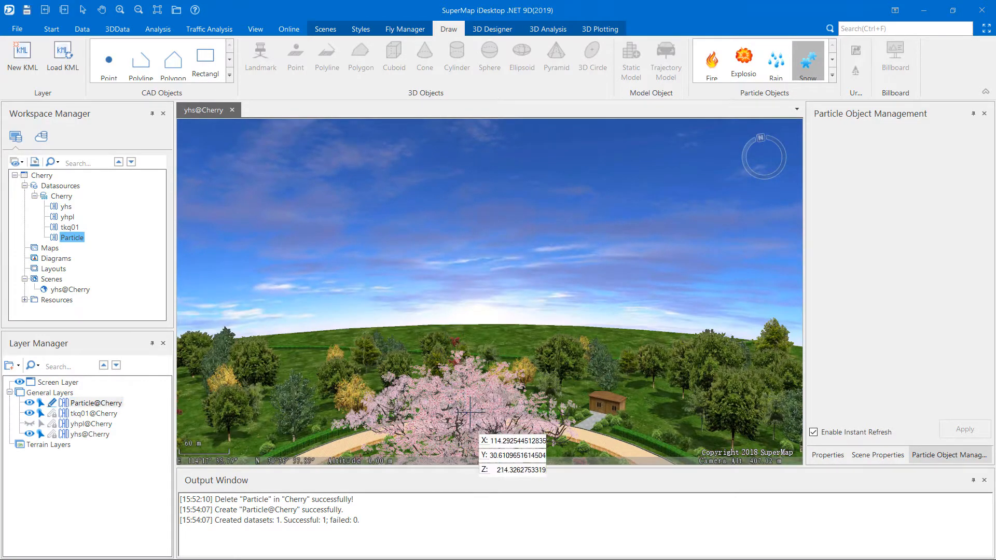
{"action": "middle_click_drag", "start_coordinate": [470, 413], "coordinate": [360, 358]}
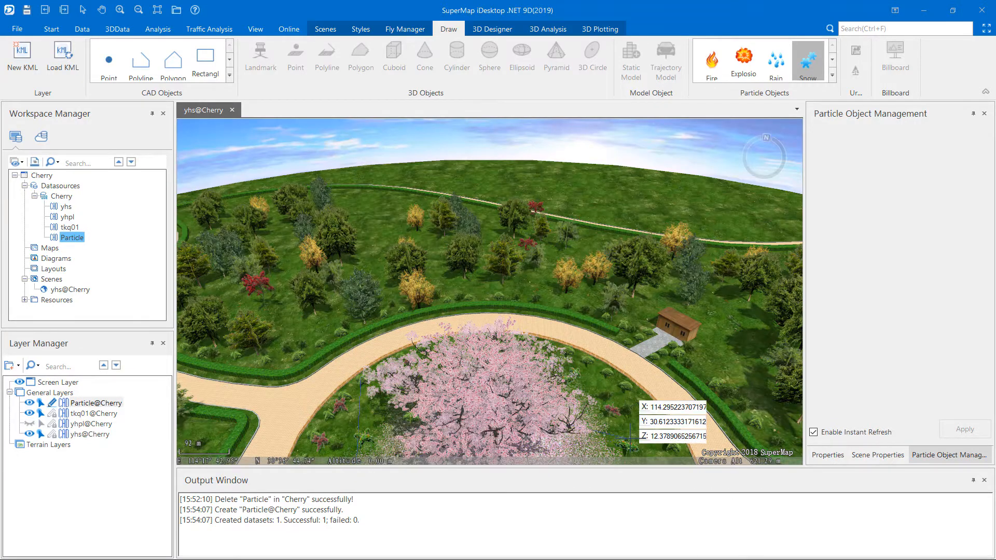
{"action": "left_click", "coordinate": [373, 350]}
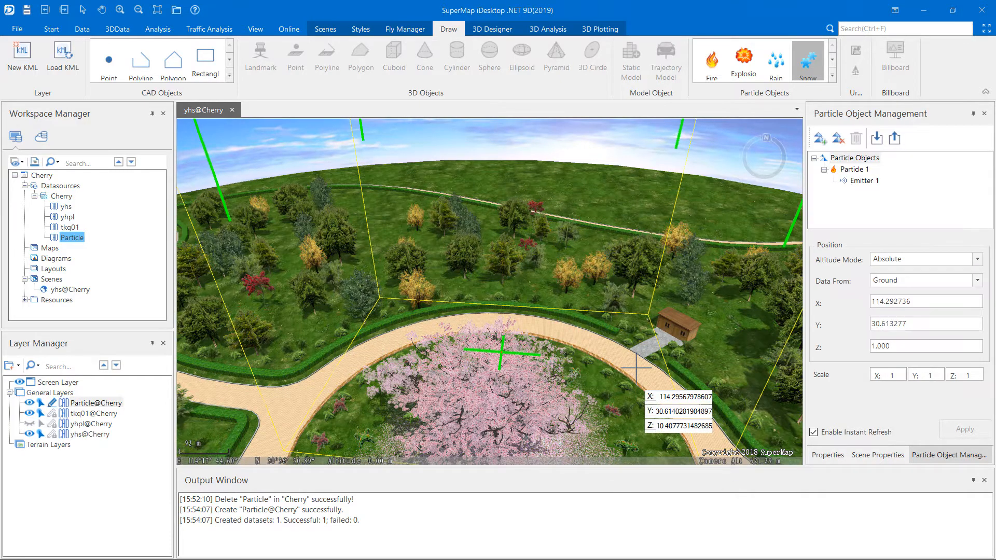
Move the snow particle object horizontally over the cherry tree, to about X 114.2928 and Y 30.6123
{"action": "scroll", "coordinate": [636, 368], "scroll_direction": "down", "scroll_amount": 4}
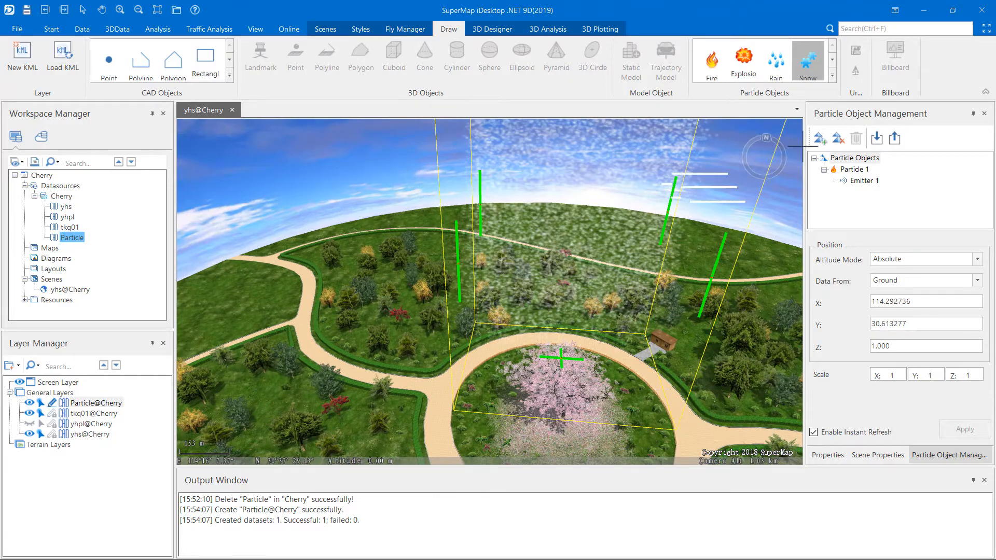
{"action": "left_click_drag", "start_coordinate": [561, 358], "coordinate": [536, 386]}
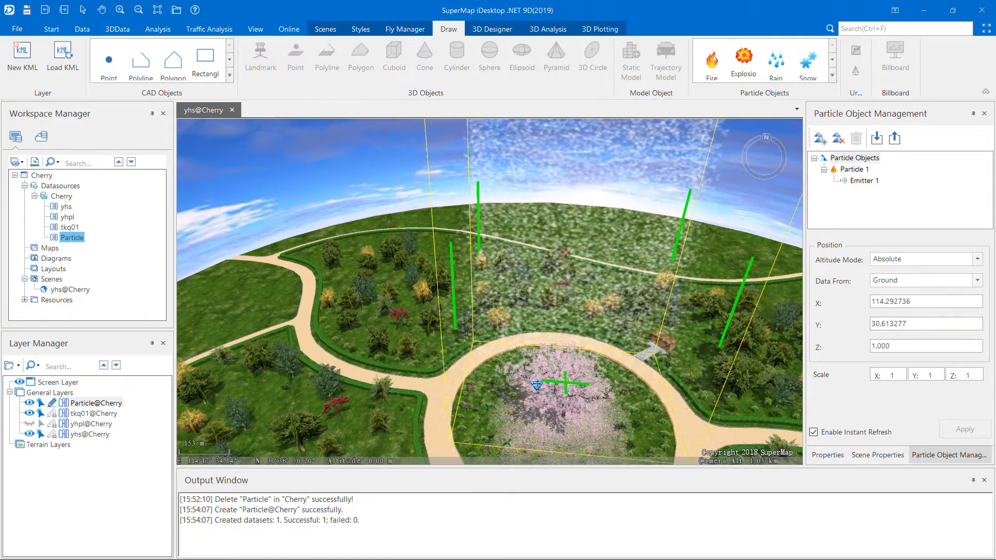
{"action": "left_click_drag", "start_coordinate": [758, 427], "coordinate": [698, 404]}
{"action": "middle_click_drag", "start_coordinate": [724, 345], "coordinate": [726, 439]}
{"action": "scroll", "coordinate": [726, 439], "scroll_direction": "up", "scroll_amount": 3}
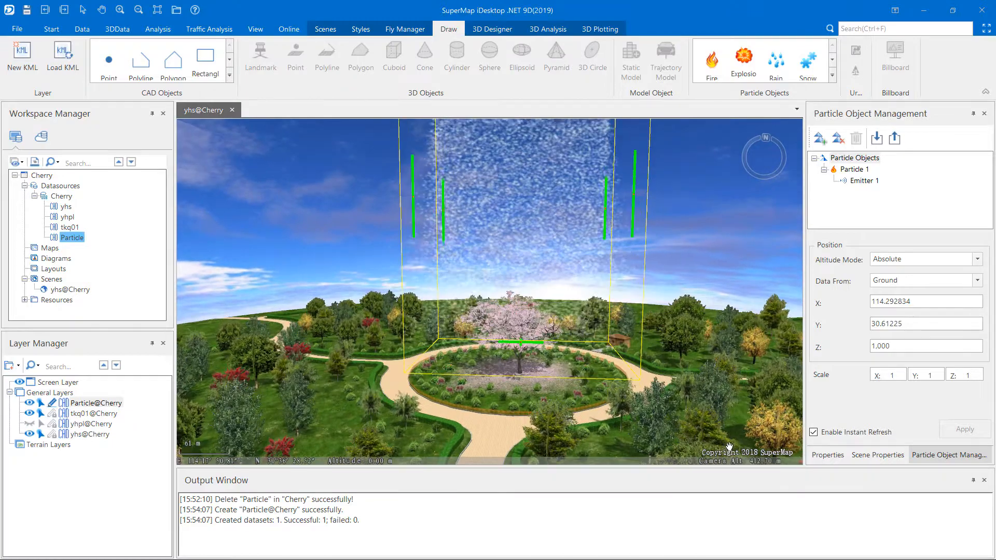
Raise the snow particle object above the cherry tree to a Z value of about 379
{"action": "middle_click_drag", "start_coordinate": [726, 456], "coordinate": [657, 276]}
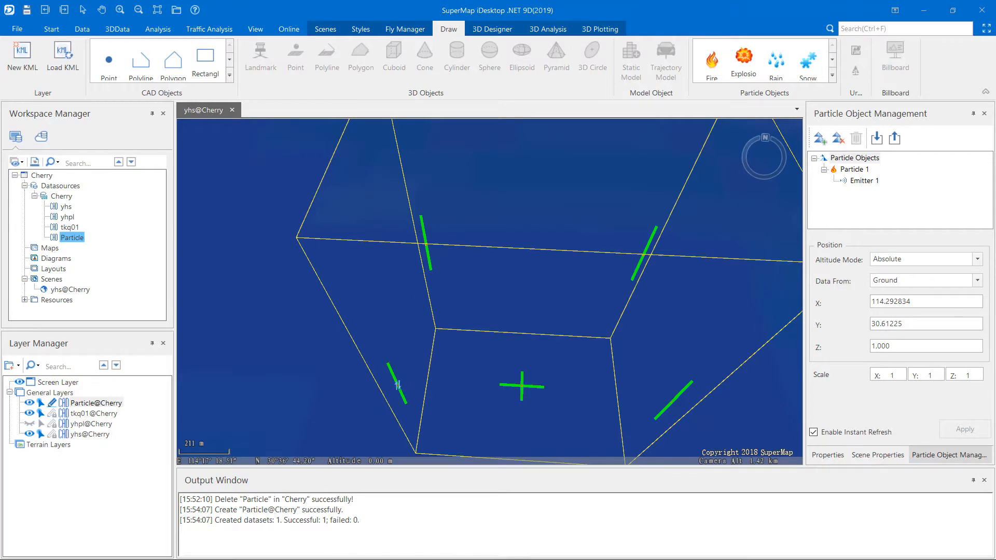
{"action": "left_click_drag", "start_coordinate": [398, 386], "coordinate": [441, 454]}
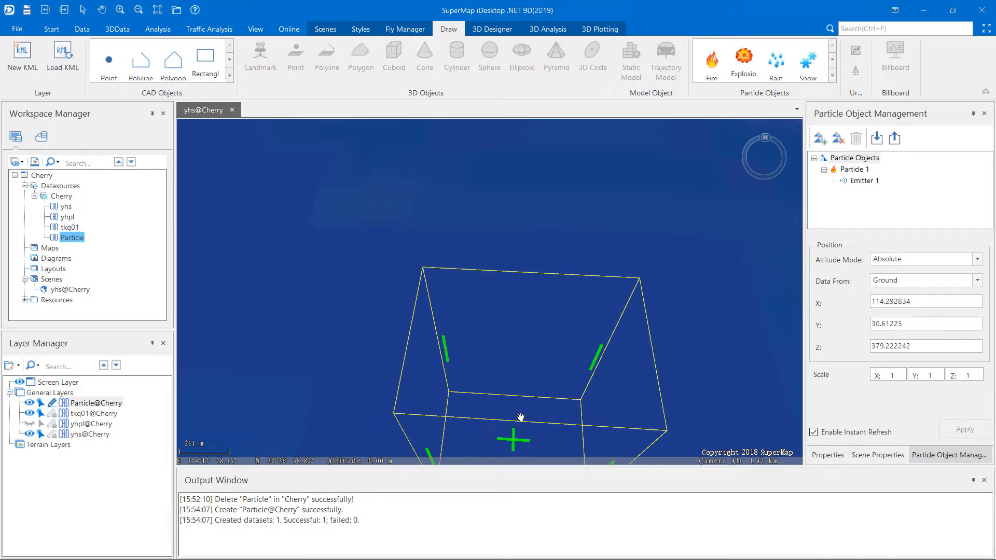
{"action": "scroll", "coordinate": [581, 396], "scroll_direction": "up", "scroll_amount": 1}
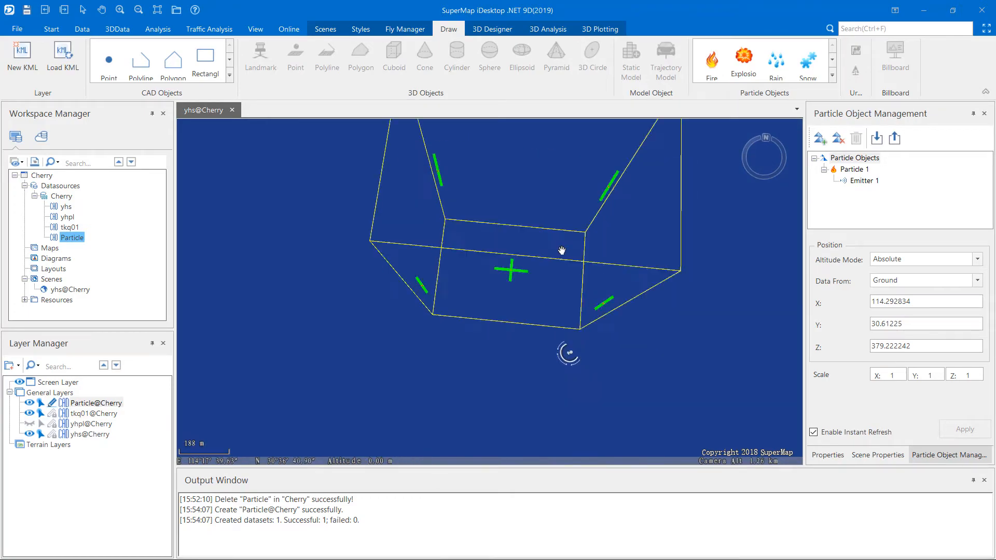
{"action": "scroll", "coordinate": [602, 369], "scroll_direction": "up", "scroll_amount": 5}
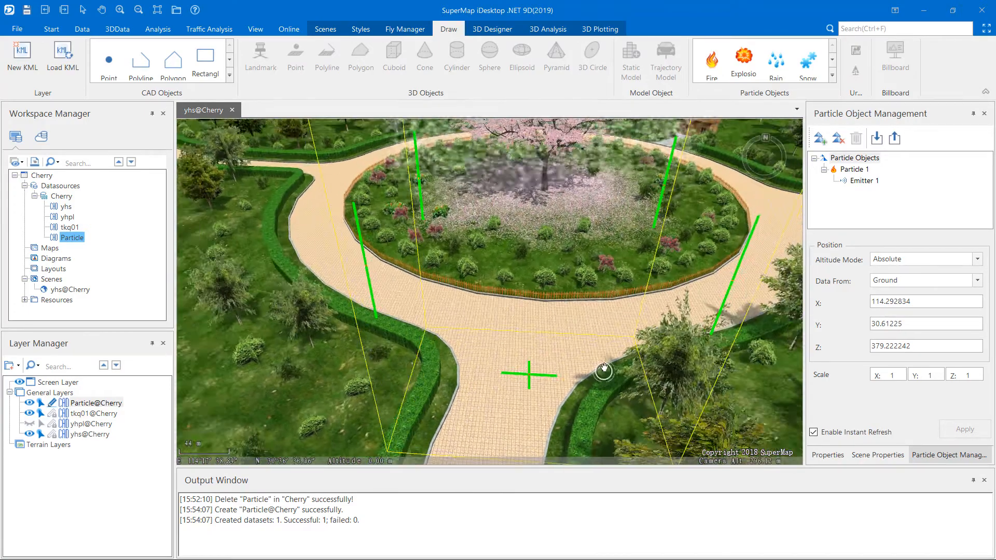
{"action": "scroll", "coordinate": [603, 370], "scroll_direction": "down", "scroll_amount": 4}
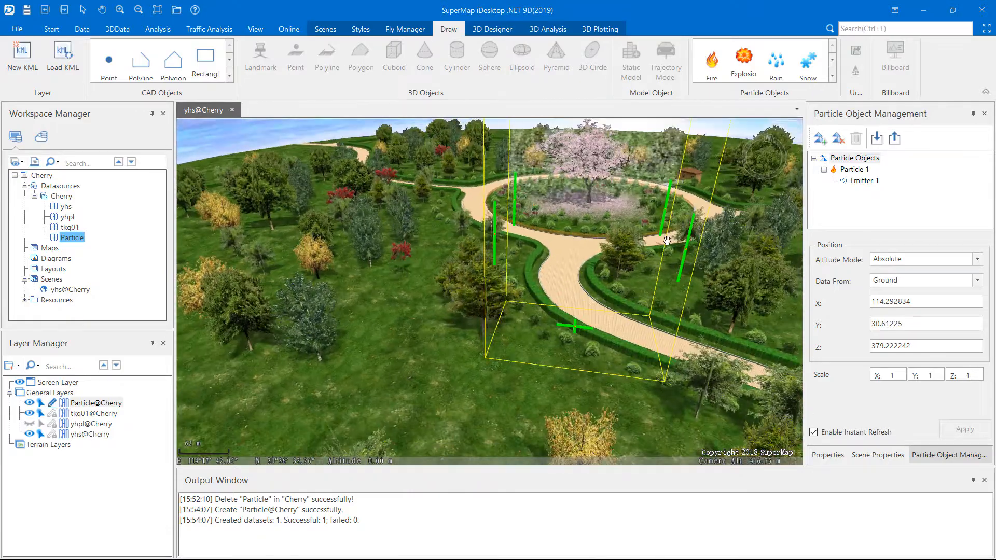
{"action": "middle_click_drag", "start_coordinate": [667, 240], "coordinate": [614, 110]}
{"action": "left_click_drag", "start_coordinate": [617, 174], "coordinate": [634, 246]}
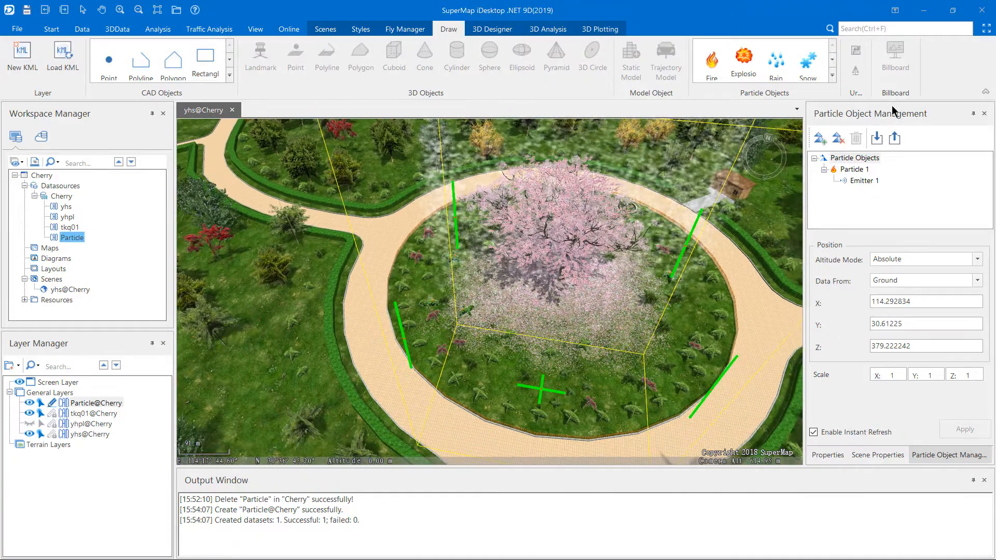
Enable a custom texture for Particle 1 and load Sakura.png as its particle image
{"action": "left_click", "coordinate": [853, 169]}
{"action": "scroll", "coordinate": [933, 311], "scroll_direction": "down", "scroll_amount": 3}
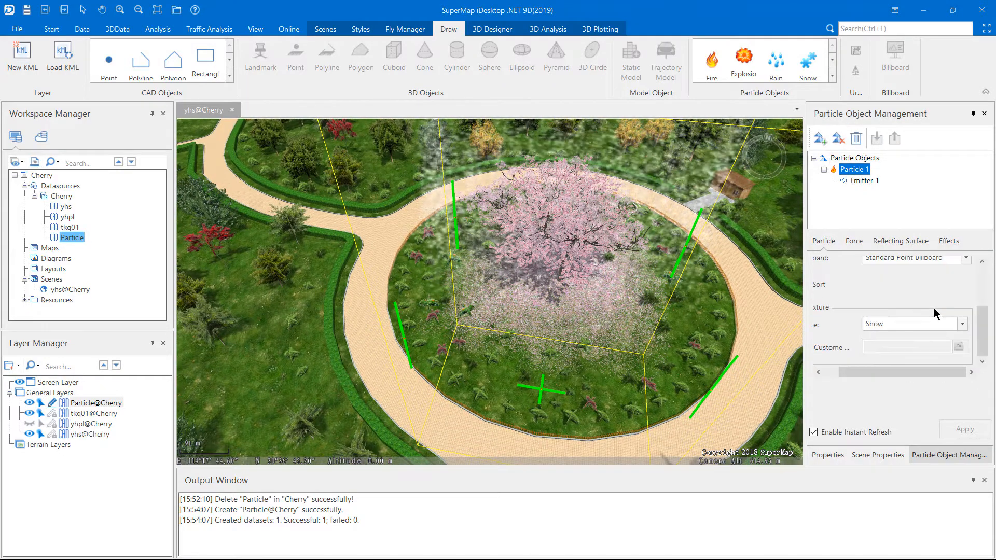
{"action": "left_click_drag", "start_coordinate": [839, 372], "coordinate": [825, 372]}
{"action": "left_click", "coordinate": [825, 347]}
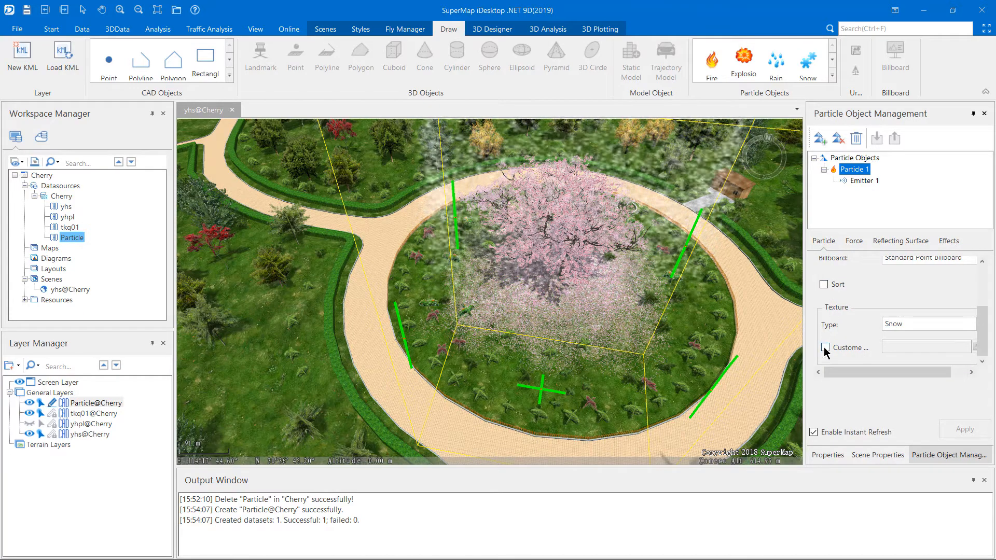
{"action": "left_click_drag", "start_coordinate": [857, 375], "coordinate": [917, 371]}
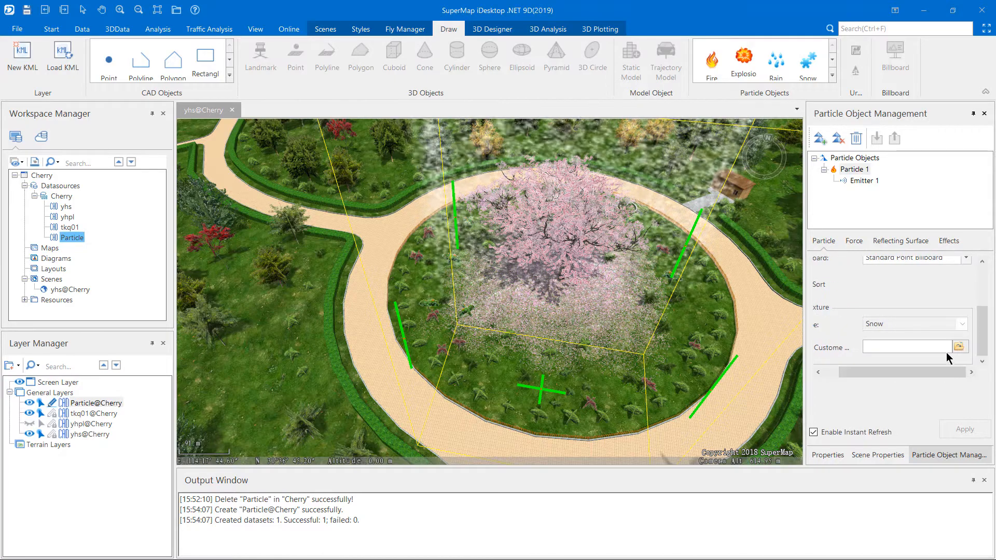
{"action": "left_click", "coordinate": [959, 346]}
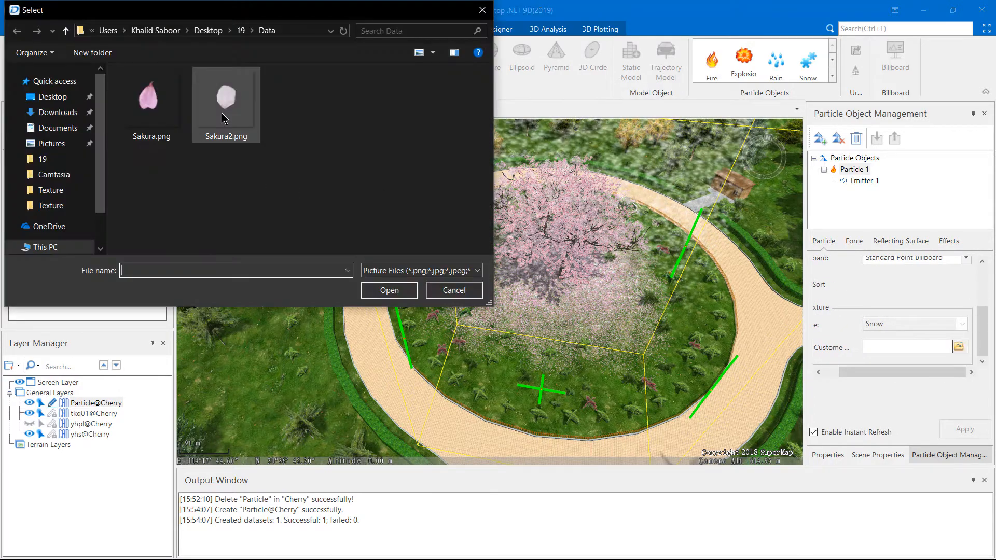
{"action": "left_click", "coordinate": [143, 121]}
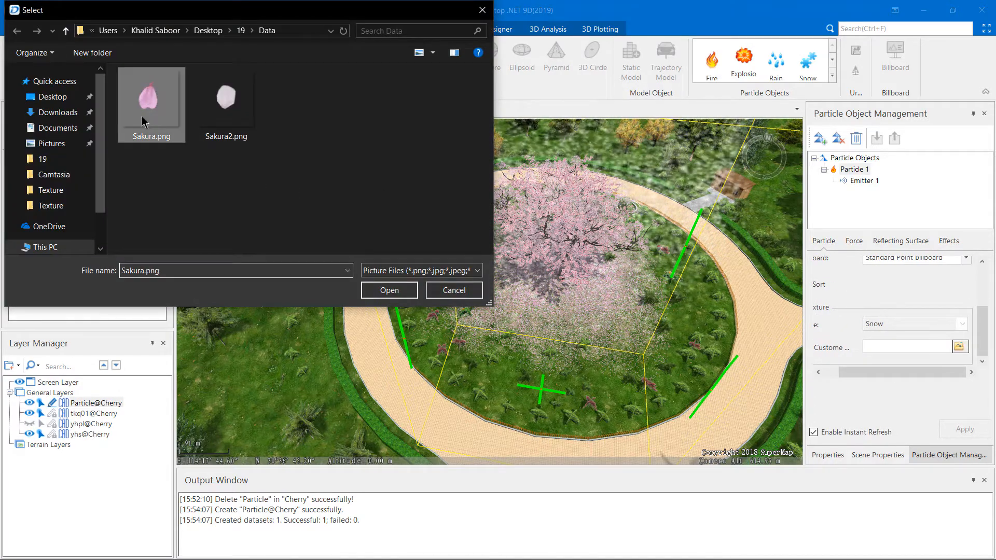
{"action": "left_click", "coordinate": [389, 290]}
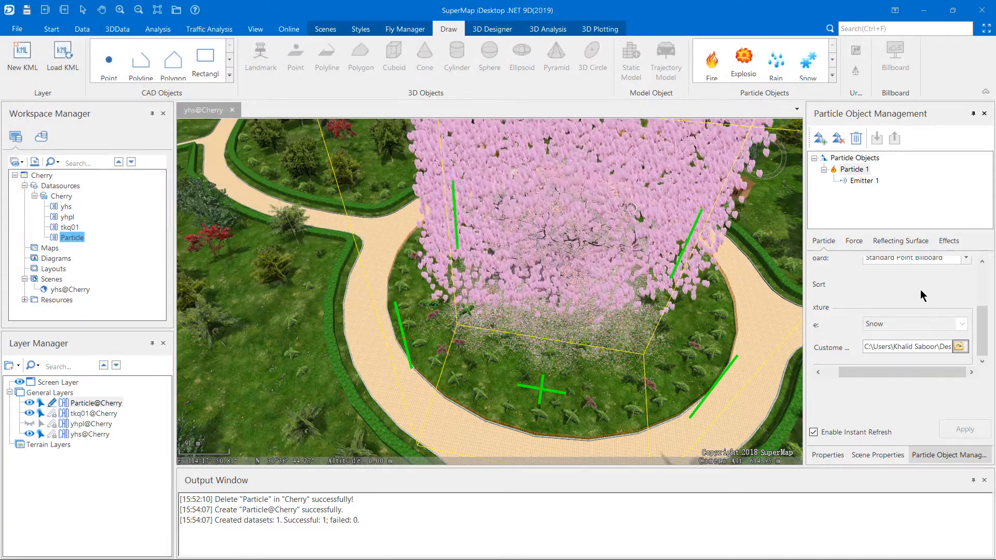
Set Particle 1's height and width to 5 and its particle count to 500
{"action": "scroll", "coordinate": [920, 291], "scroll_direction": "up", "scroll_amount": 4}
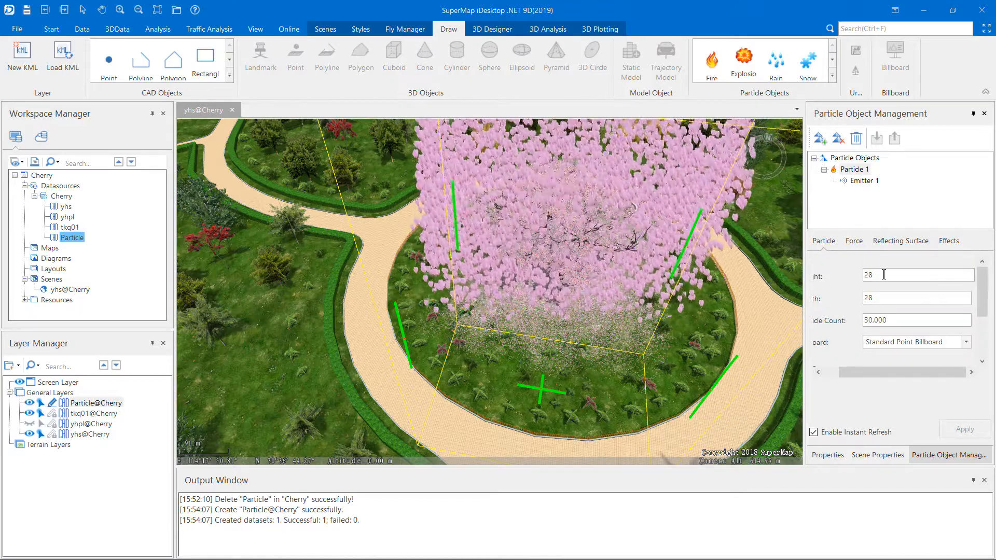
{"action": "double_click", "coordinate": [883, 274]}
{"action": "type", "text": "5"}
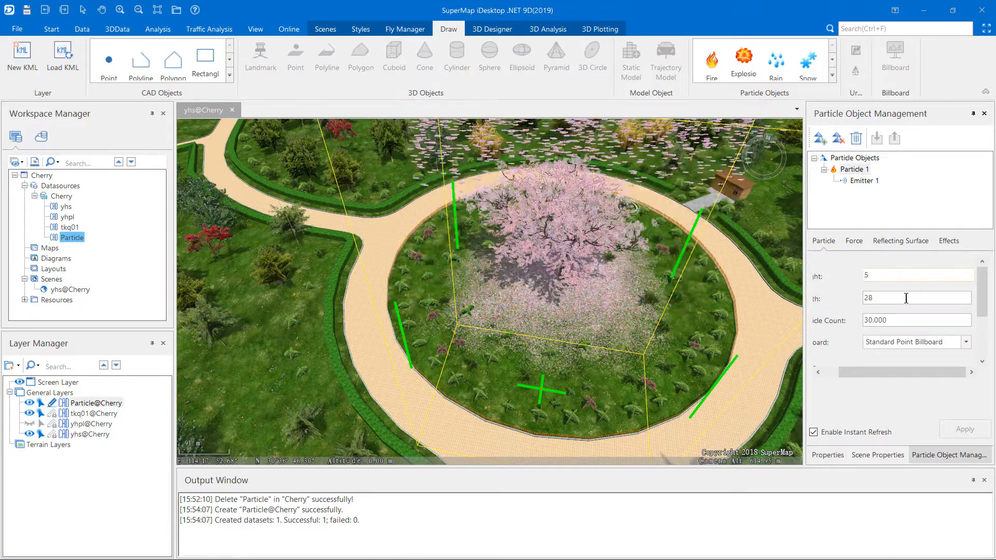
{"action": "double_click", "coordinate": [906, 298]}
{"action": "type", "text": "5"}
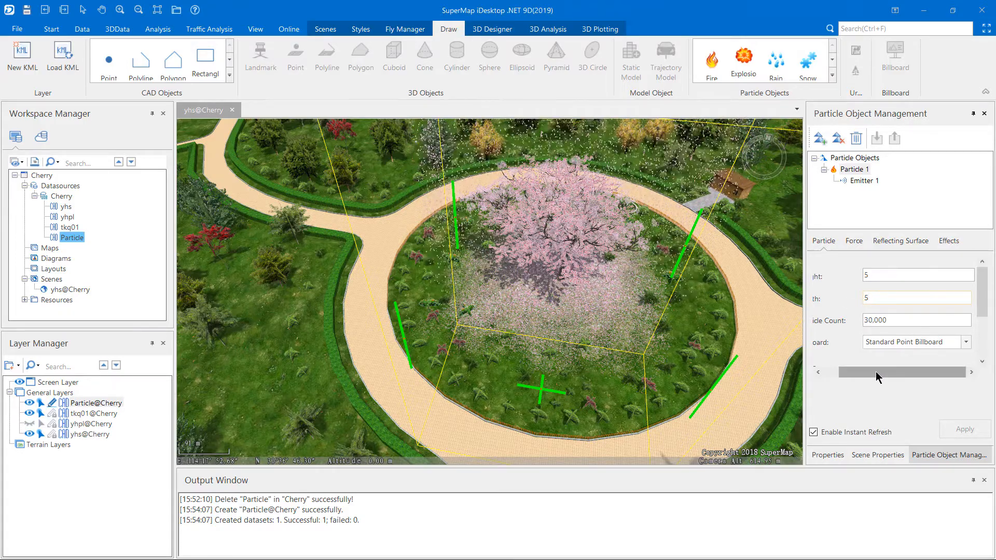
{"action": "left_click_drag", "start_coordinate": [876, 371], "coordinate": [861, 372]}
{"action": "left_click", "coordinate": [924, 318]}
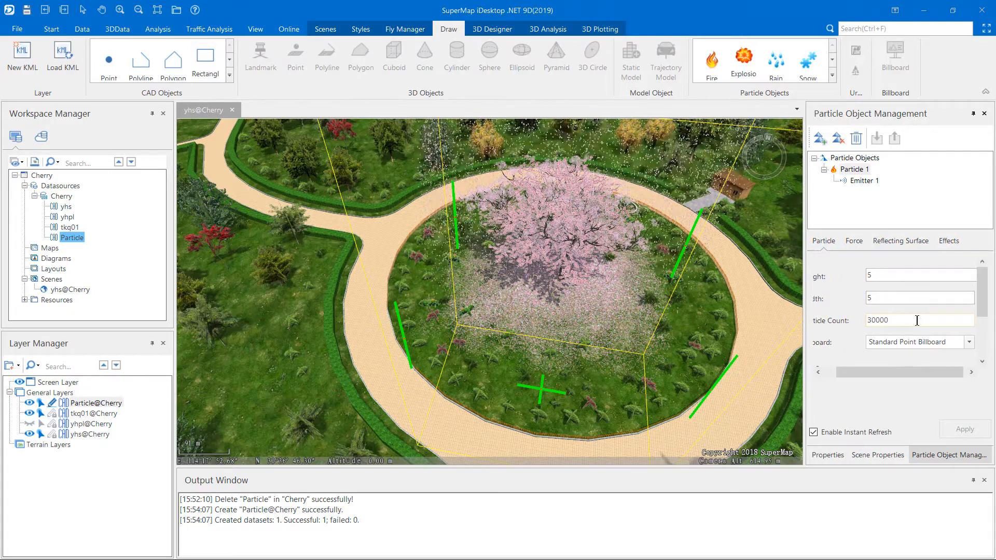
{"action": "double_click", "coordinate": [924, 318]}
{"action": "type", "text": "500"}
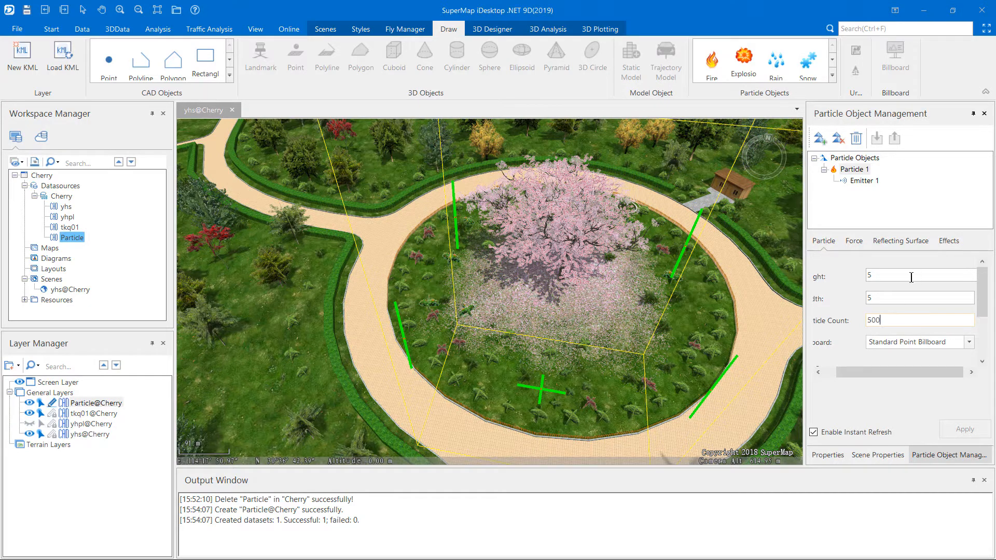
Set the size of Particle 1's random force to 1
{"action": "left_click", "coordinate": [853, 242]}
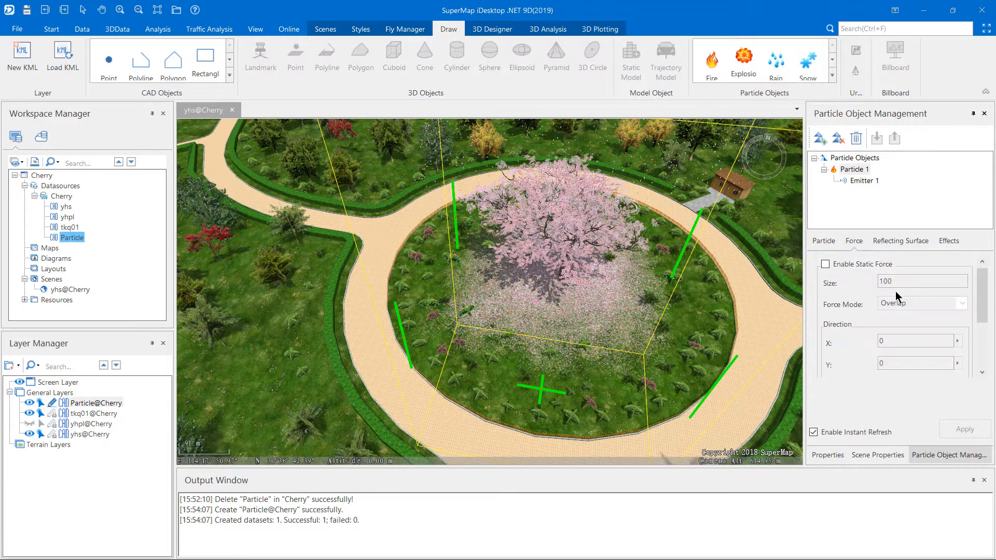
{"action": "scroll", "coordinate": [909, 309], "scroll_direction": "down", "scroll_amount": 3}
{"action": "left_click", "coordinate": [889, 337]}
{"action": "left_click_drag", "start_coordinate": [889, 337], "coordinate": [887, 338]}
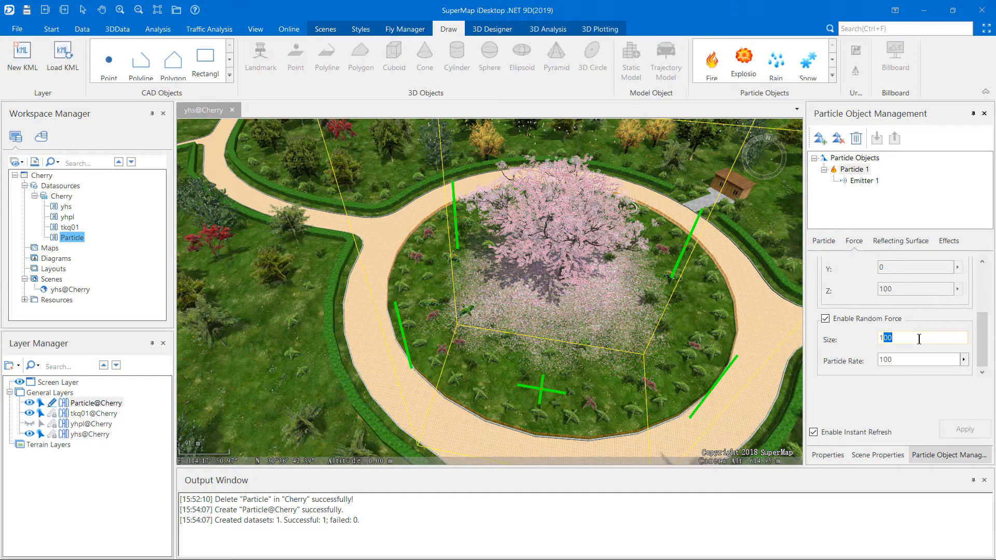
{"action": "type", "text": "11"}
Set the emission rate of Particle 1's emitter to 40
{"action": "left_click", "coordinate": [853, 181]}
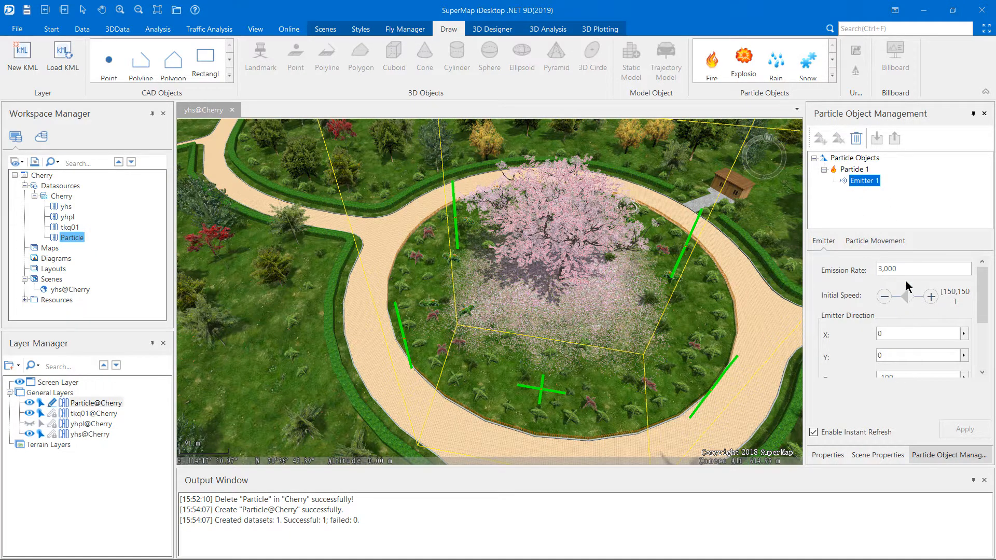
{"action": "left_click", "coordinate": [927, 267]}
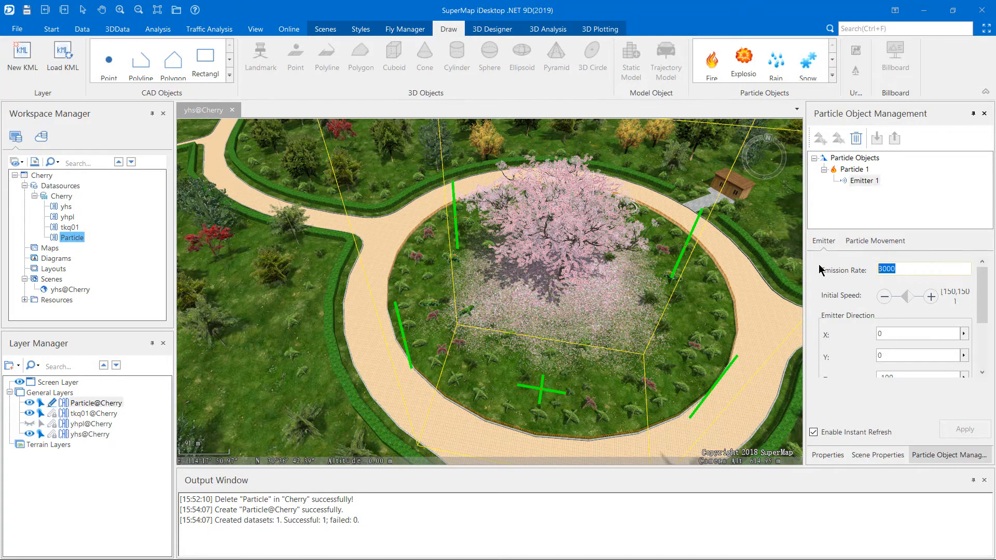
{"action": "type", "text": "40"}
{"action": "left_click", "coordinate": [899, 333]}
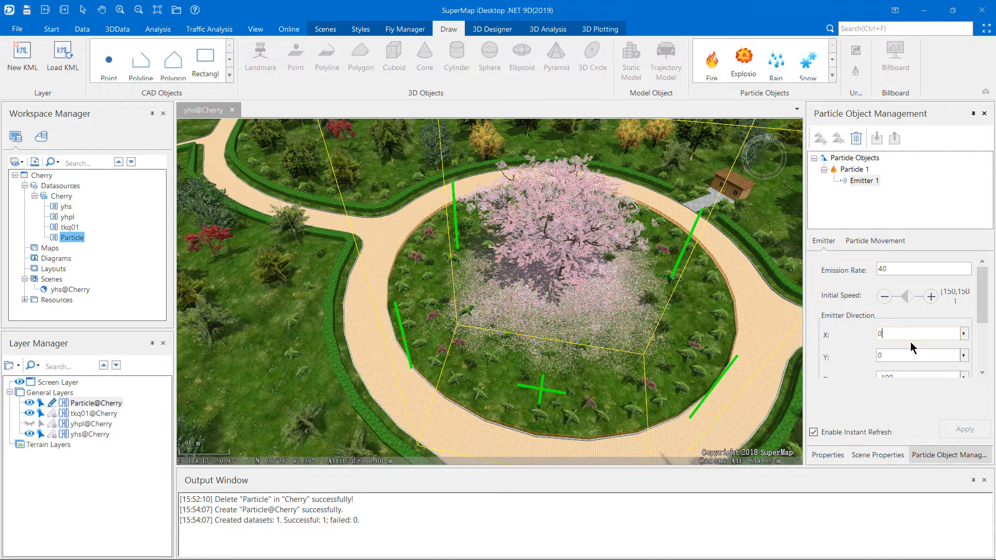
Check the start and end values of the initial speed for Particle 1's emitter
{"action": "left_click", "coordinate": [959, 297]}
{"action": "left_click", "coordinate": [955, 295]}
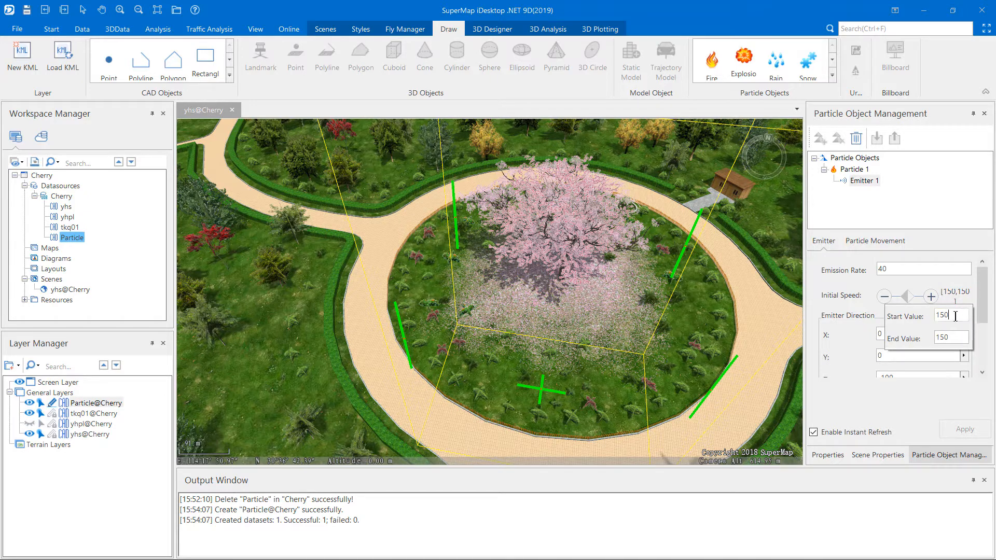
{"action": "key", "text": "BackSpace"}
{"action": "left_click", "coordinate": [957, 336]}
{"action": "left_click", "coordinate": [940, 277]}
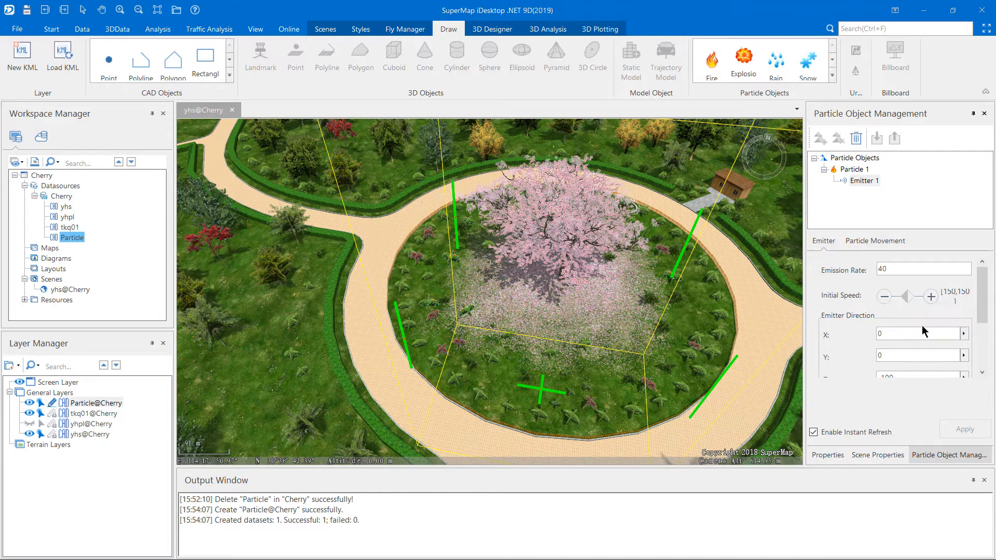
{"action": "scroll", "coordinate": [932, 324], "scroll_direction": "down", "scroll_amount": 3}
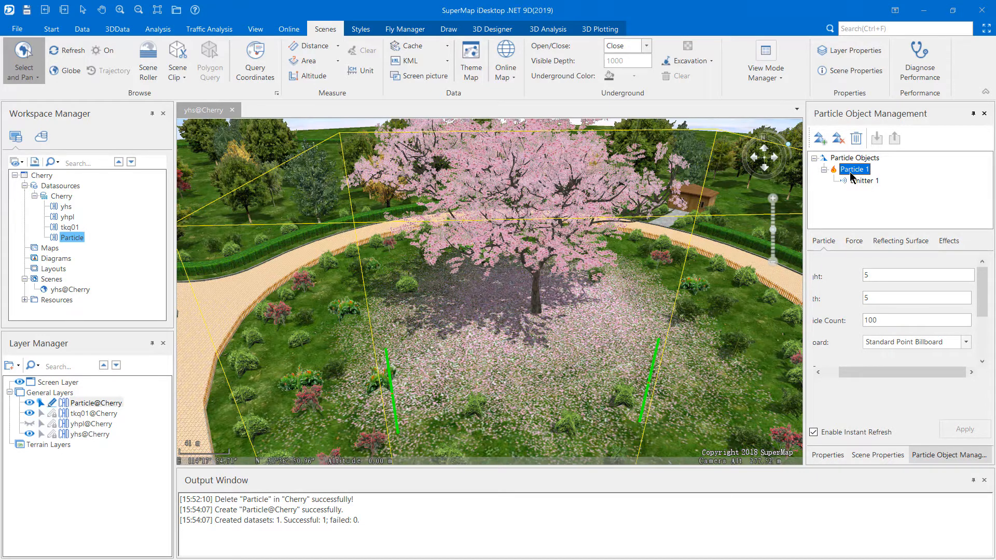
Add a second particle to the snow particle object over the cherry tree
{"action": "left_click", "coordinate": [853, 159]}
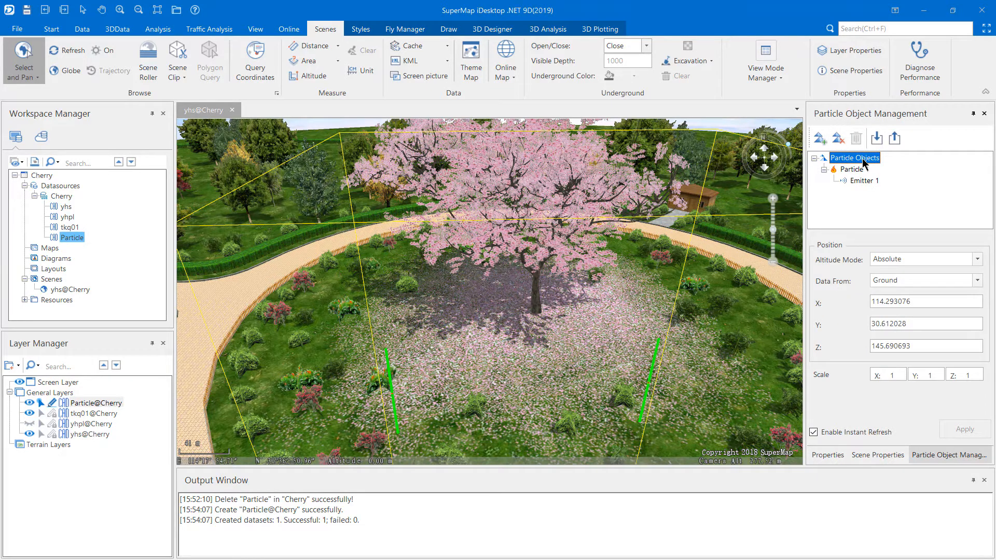
{"action": "right_click", "coordinate": [863, 161]}
{"action": "left_click", "coordinate": [891, 182]}
Assign Sakura2.png as the custom texture of Particle 2
{"action": "left_click", "coordinate": [862, 193]}
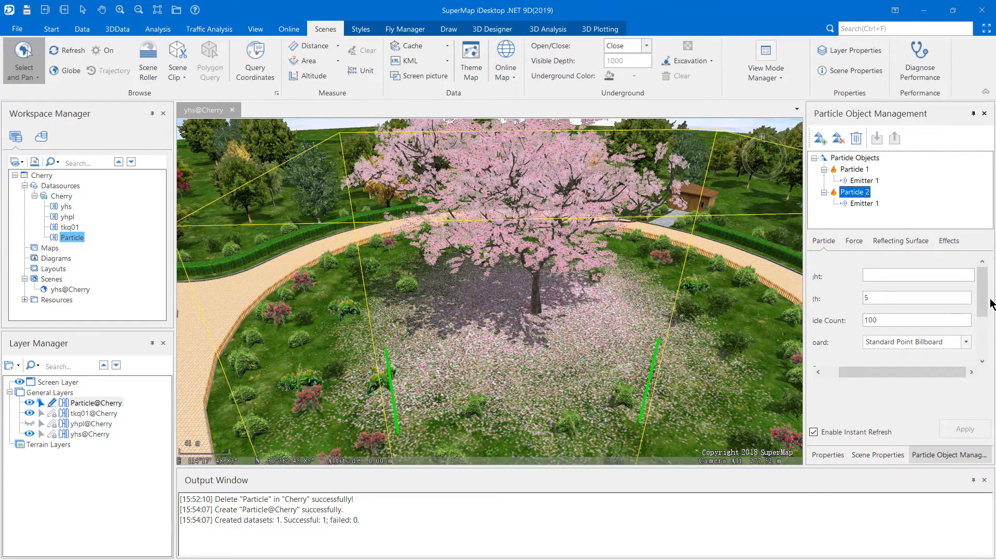
{"action": "left_click_drag", "start_coordinate": [988, 301], "coordinate": [979, 351]}
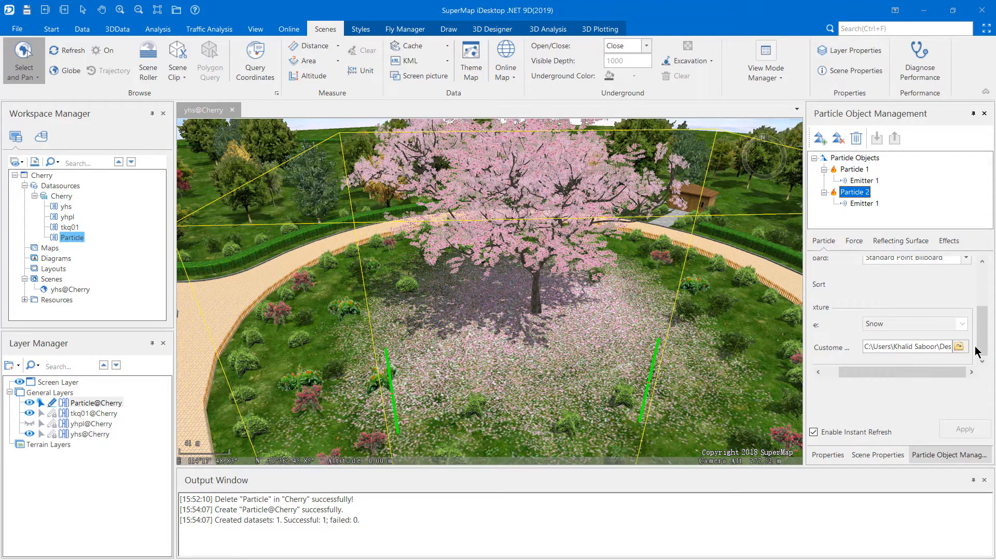
{"action": "left_click", "coordinate": [959, 347]}
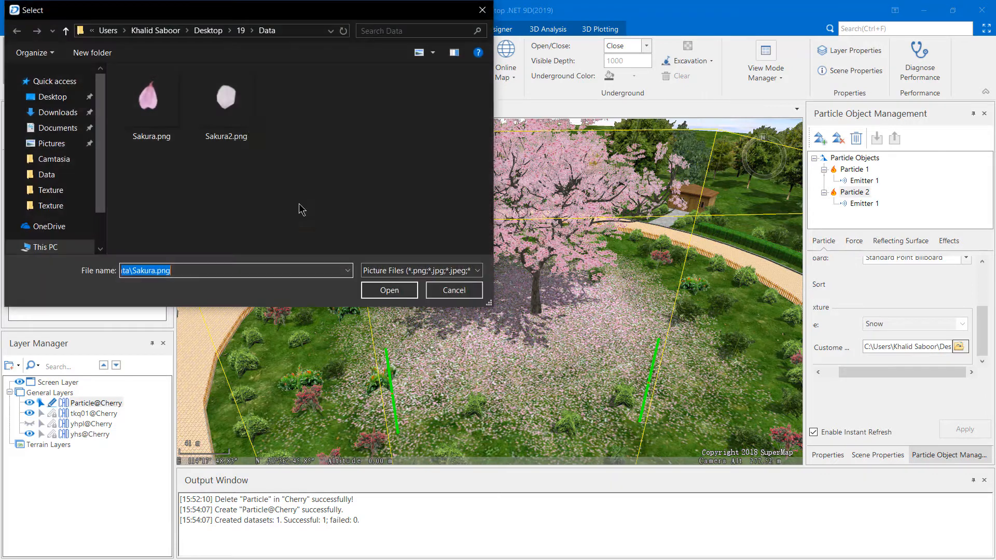
{"action": "left_click", "coordinate": [228, 111]}
{"action": "left_click", "coordinate": [389, 290]}
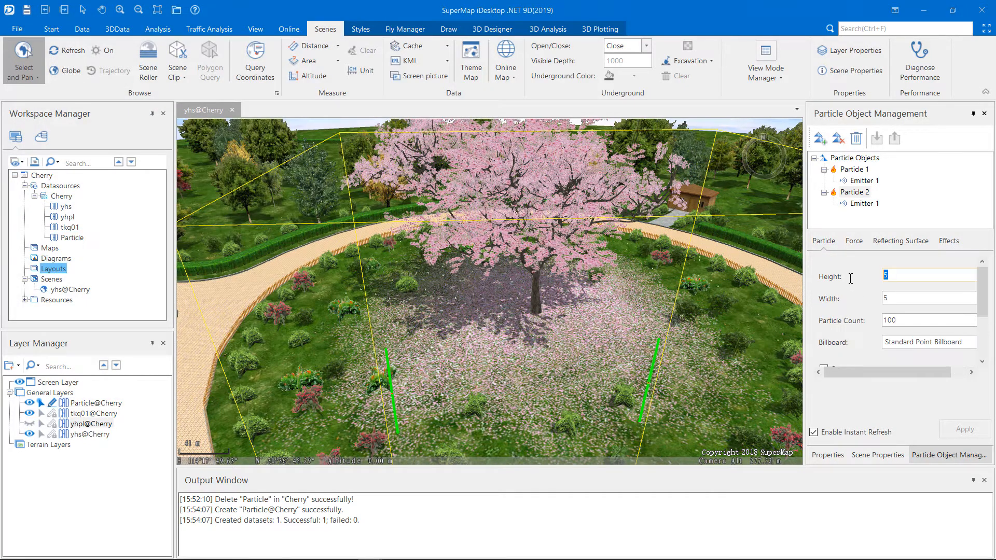
Set Particle 2's height and width to 4 and its particle count to 500
{"action": "type", "text": "4"}
{"action": "key", "text": "Tab"}
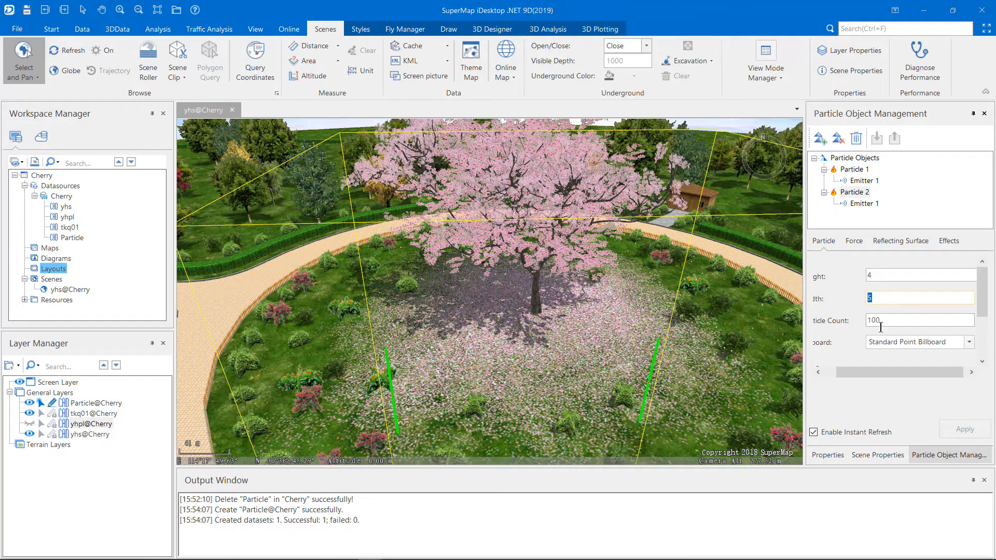
{"action": "type", "text": "4"}
{"action": "key", "text": "Tab"}
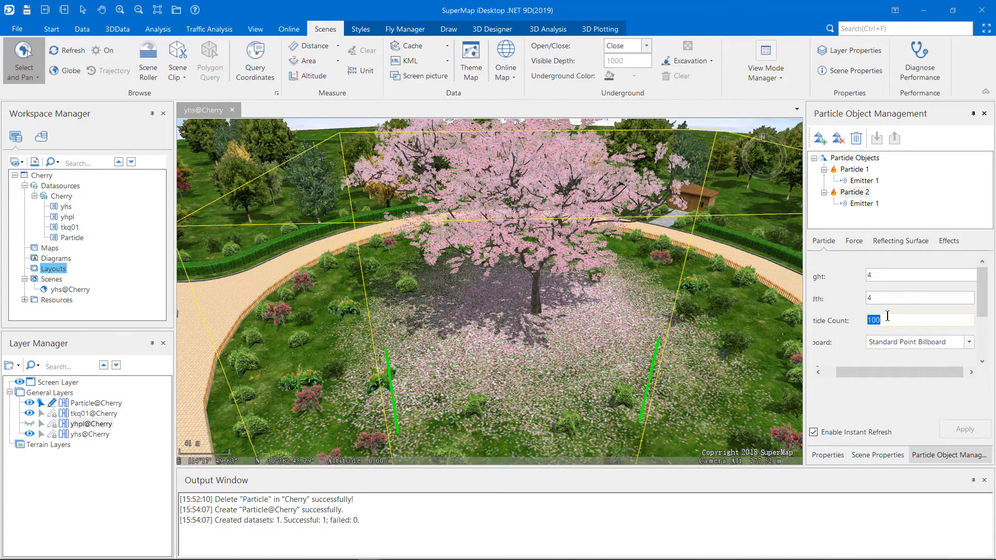
{"action": "scroll", "coordinate": [905, 315], "scroll_direction": "down", "scroll_amount": 1}
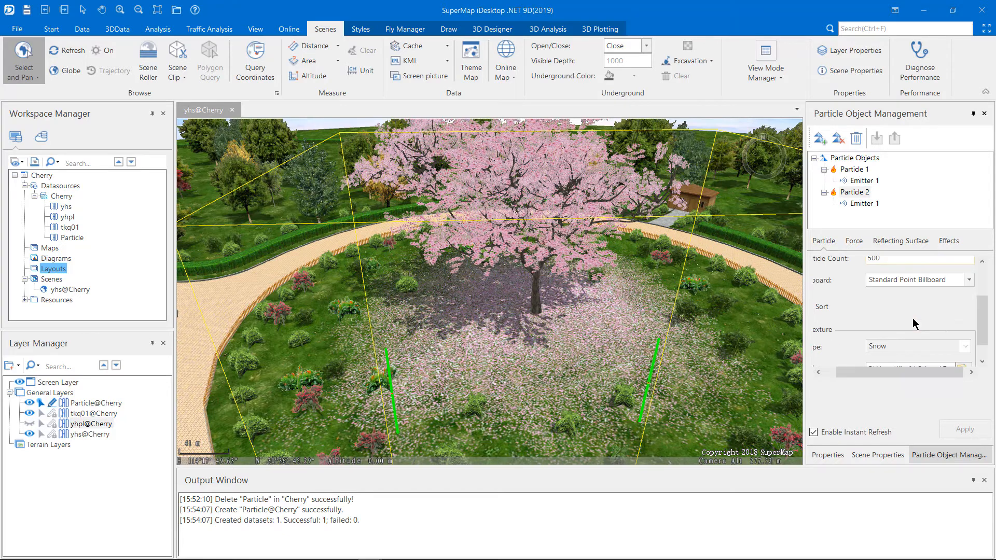
Set the emission rate of Particle 2's emitter to 40 and both its initial speed start and end values to 150
{"action": "left_click", "coordinate": [864, 204]}
{"action": "left_click_drag", "start_coordinate": [921, 269], "coordinate": [819, 274]}
{"action": "type", "text": "40"}
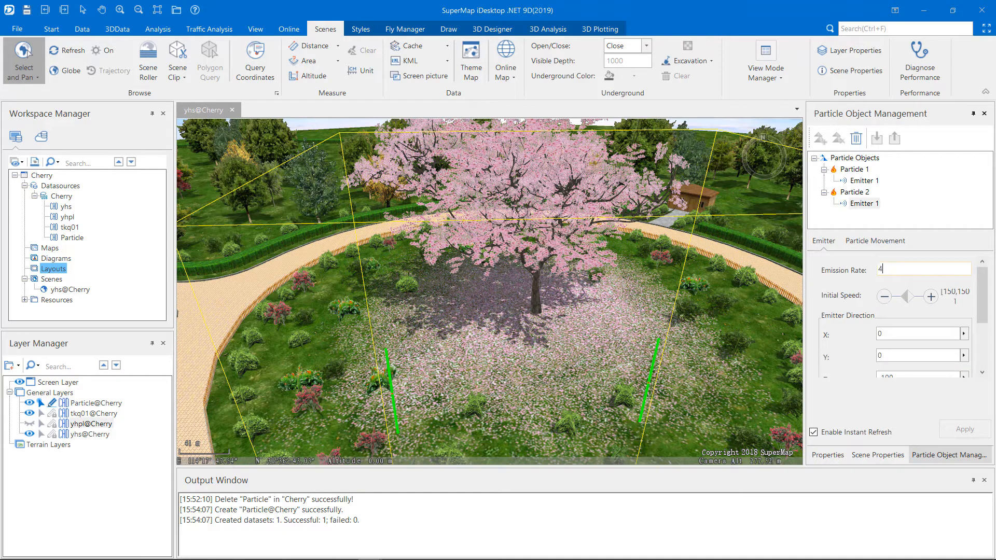
{"action": "left_click", "coordinate": [956, 297]}
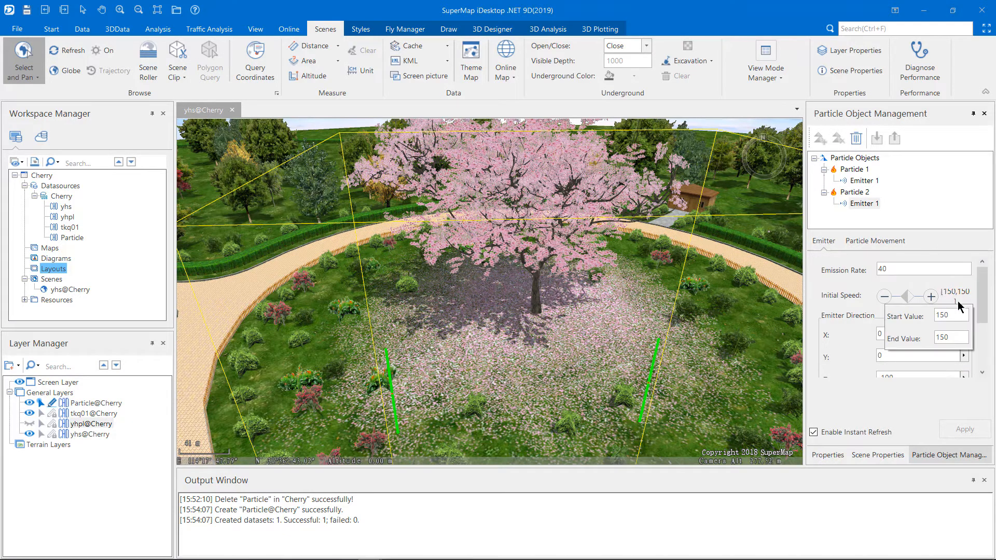
{"action": "left_click_drag", "start_coordinate": [953, 315], "coordinate": [922, 338]}
{"action": "type", "text": "150,15"}
{"action": "left_click", "coordinate": [938, 389]}
{"action": "scroll", "coordinate": [938, 389], "scroll_direction": "down", "scroll_amount": 1}
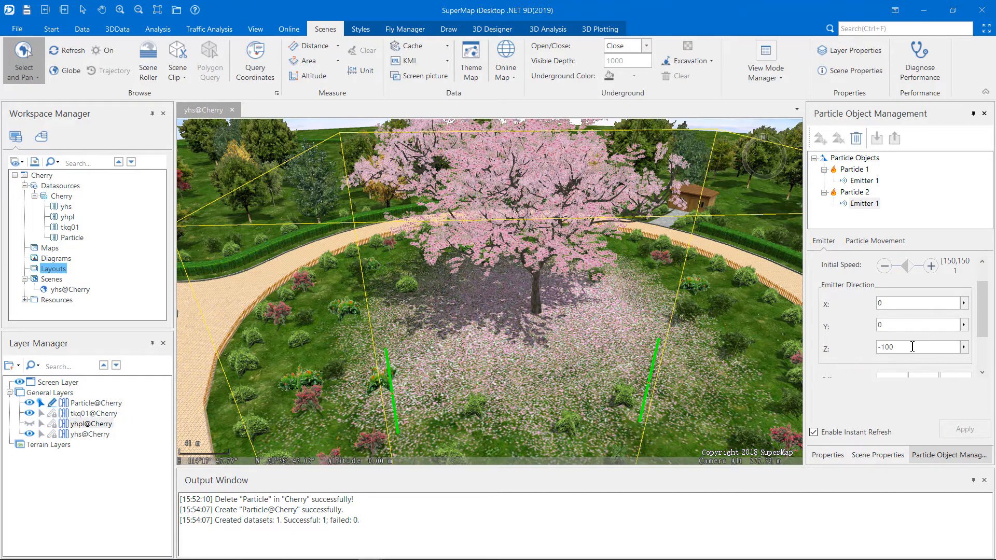
{"action": "double_click", "coordinate": [938, 344]}
Examine the falling petals around the cherry tree from several distances and viewing angles
{"action": "scroll", "coordinate": [563, 374], "scroll_direction": "down", "scroll_amount": 3}
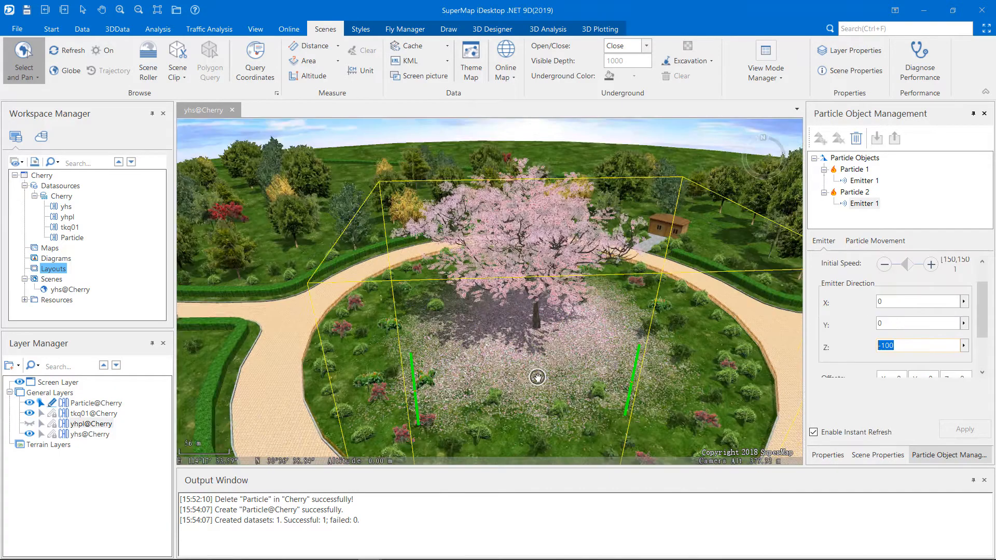
{"action": "left_click_drag", "start_coordinate": [562, 373], "coordinate": [636, 435]}
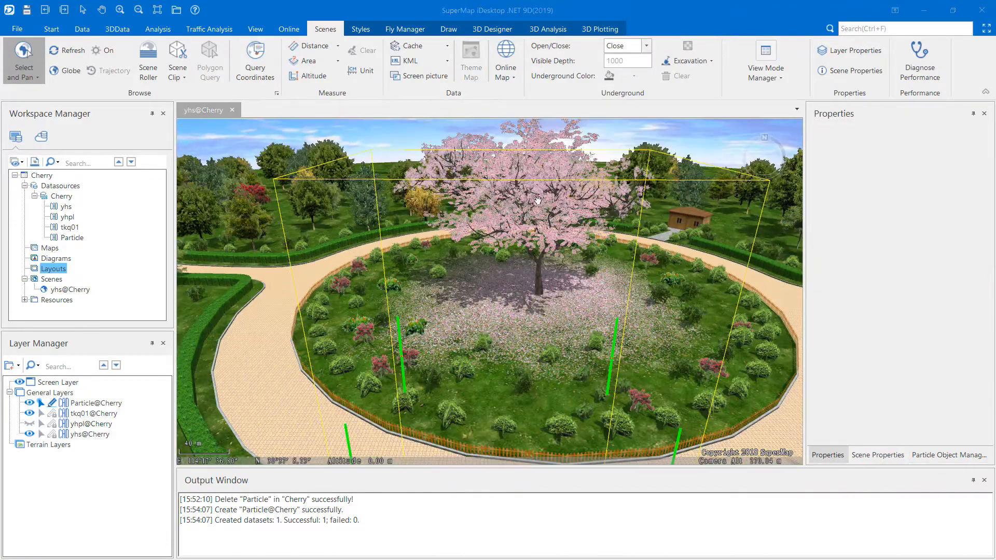
{"action": "left_click_drag", "start_coordinate": [510, 224], "coordinate": [534, 237]}
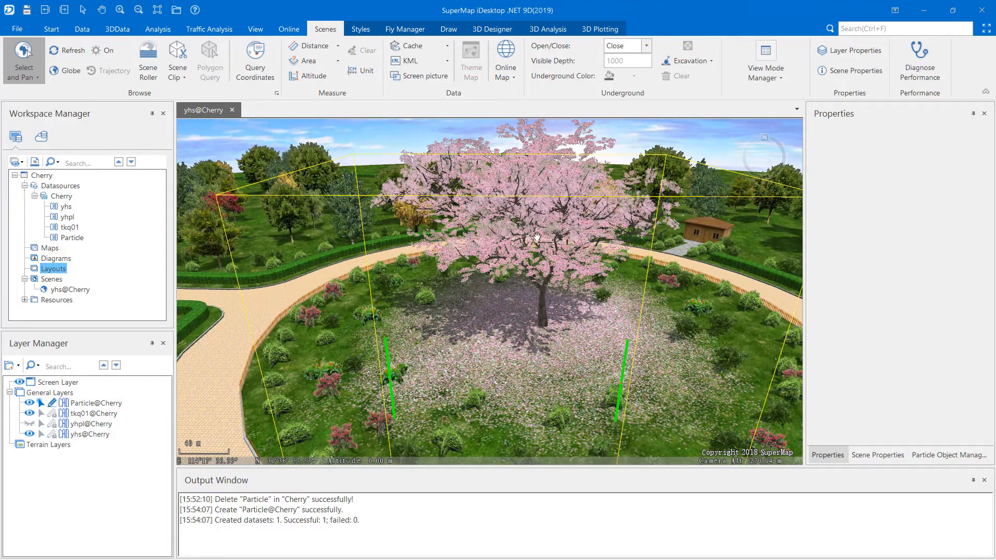
{"action": "middle_click_drag", "start_coordinate": [535, 236], "coordinate": [541, 288]}
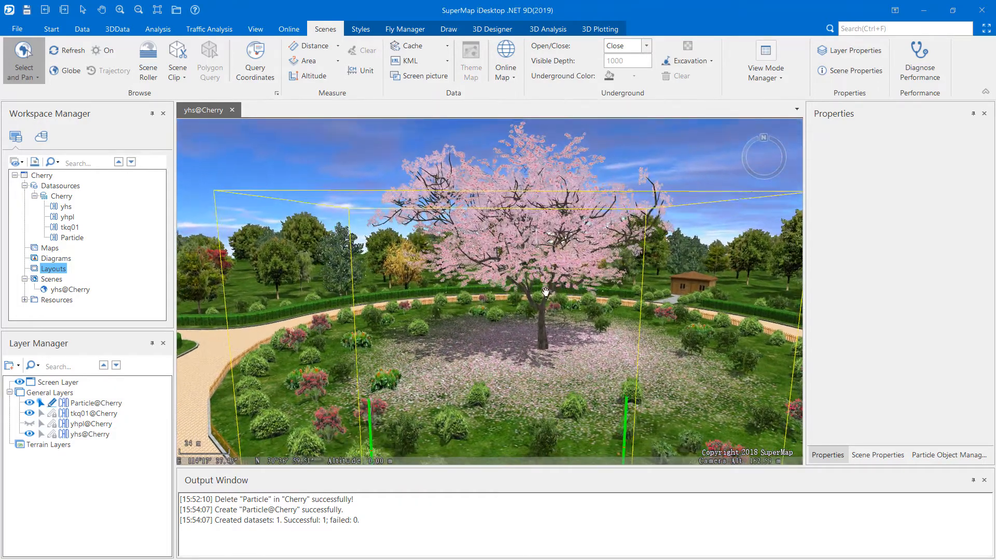
{"action": "scroll", "coordinate": [541, 288], "scroll_direction": "up", "scroll_amount": 3}
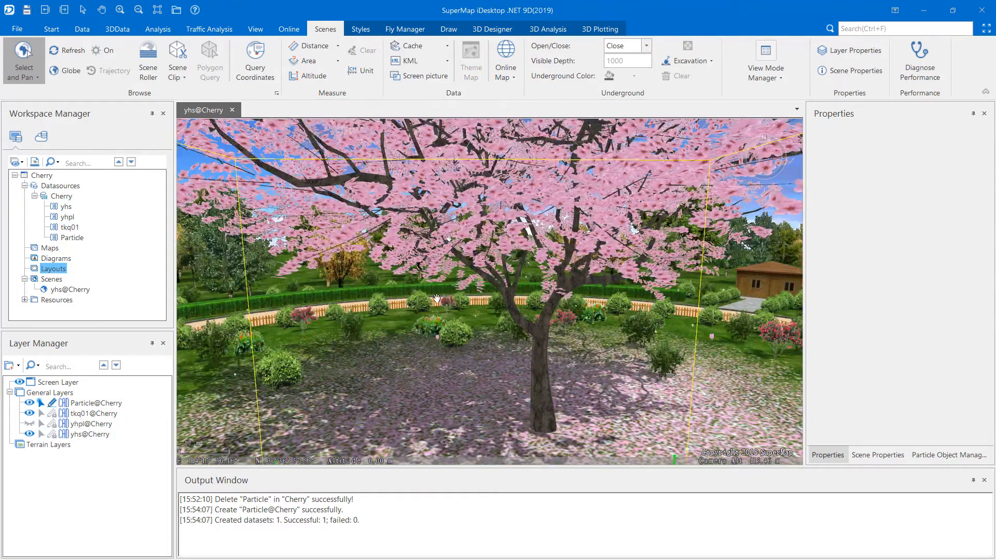
{"action": "left_click_drag", "start_coordinate": [437, 297], "coordinate": [447, 275]}
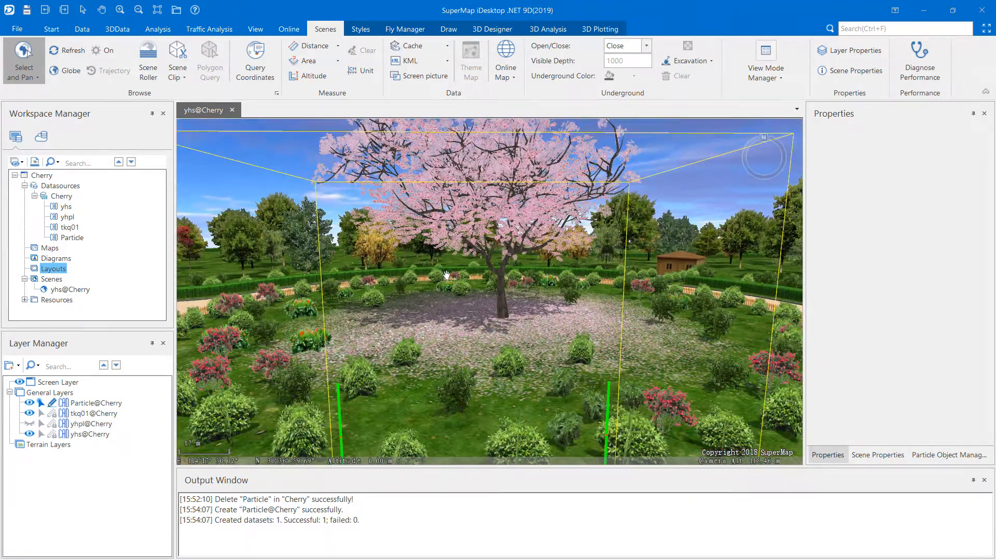